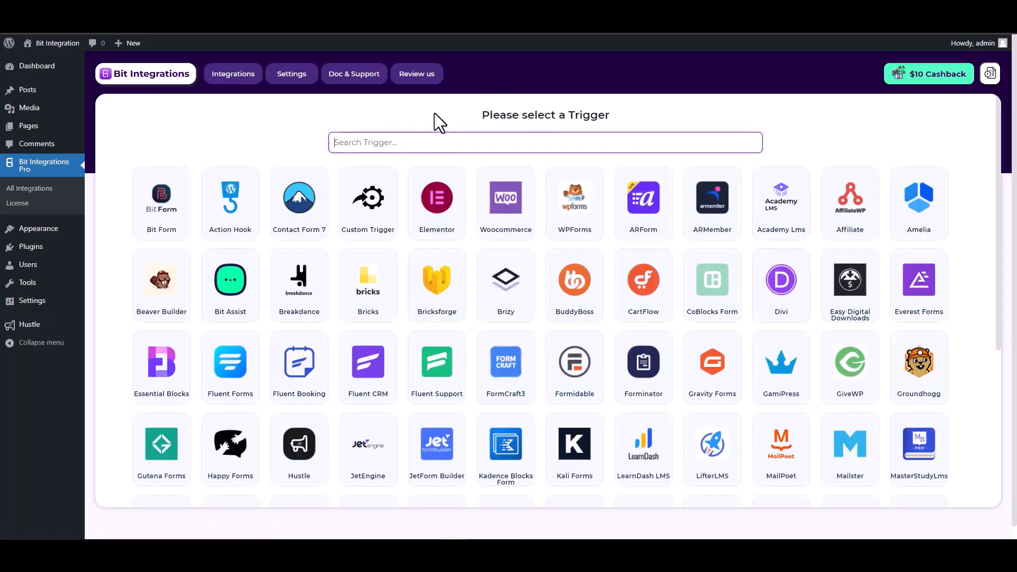
Step: Choose Hustle as the trigger, select the Bit Integration form, and proceed to the action selection
type("hus")
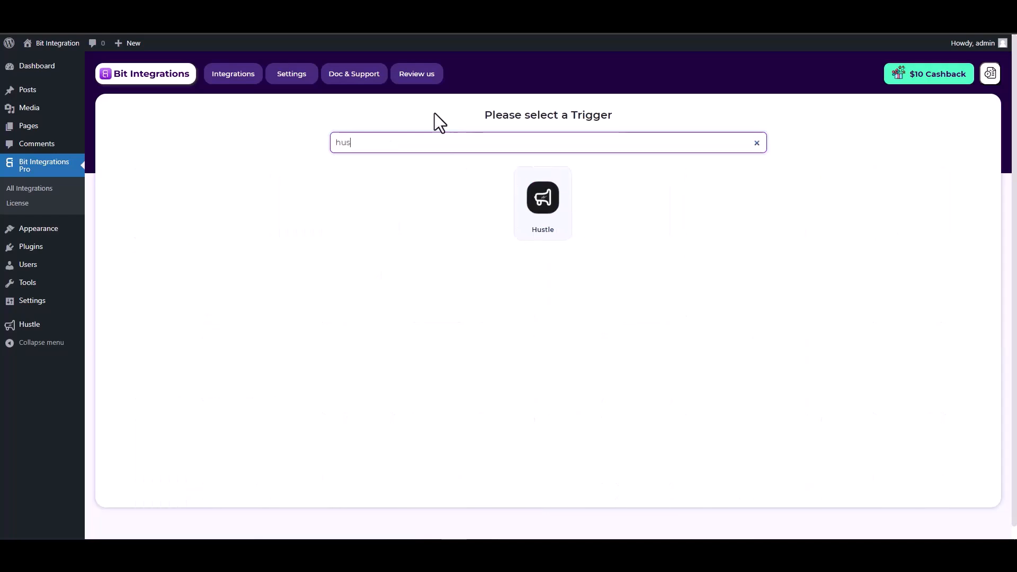
left_click(546, 230)
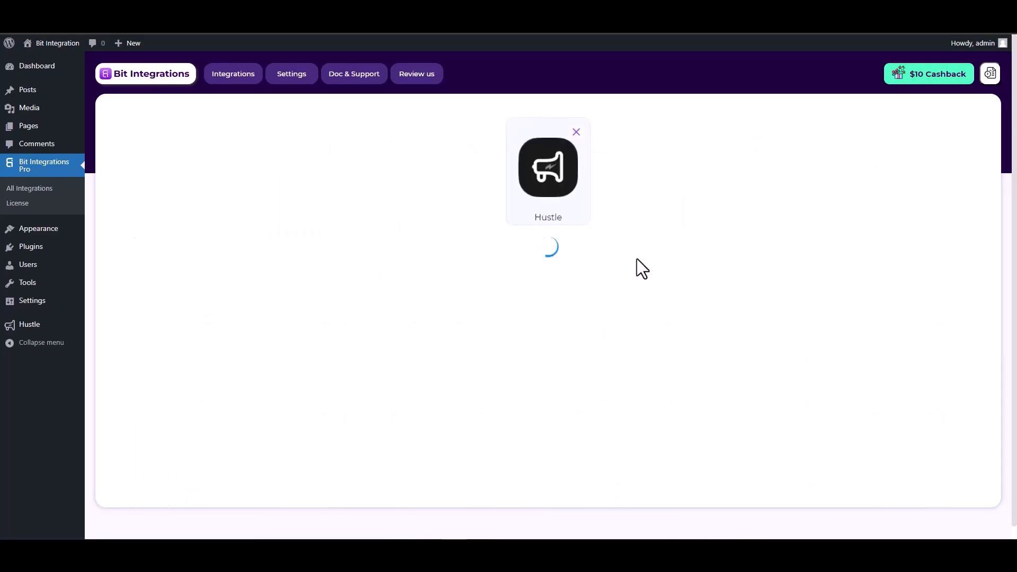
left_click(494, 271)
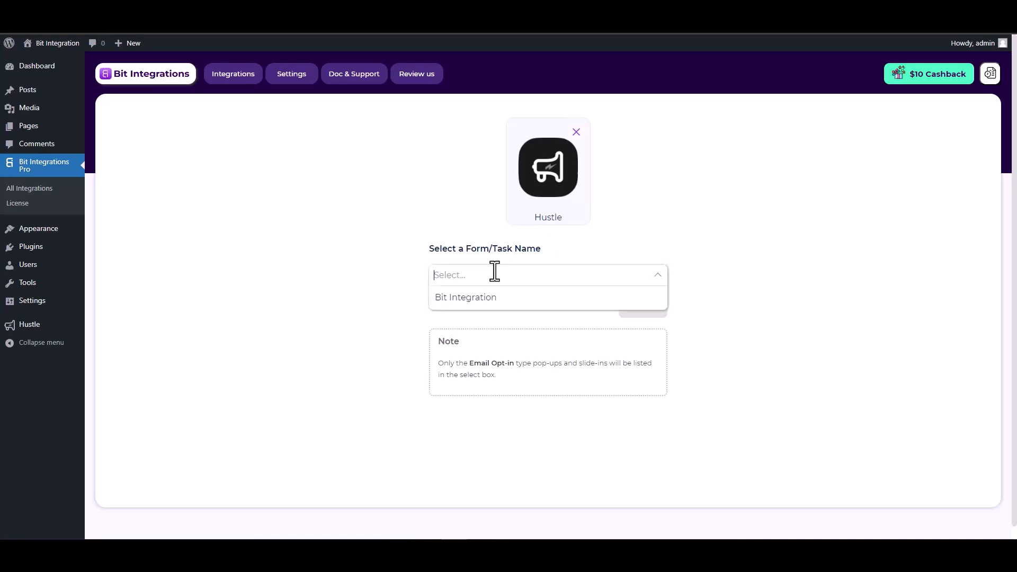
left_click(487, 301)
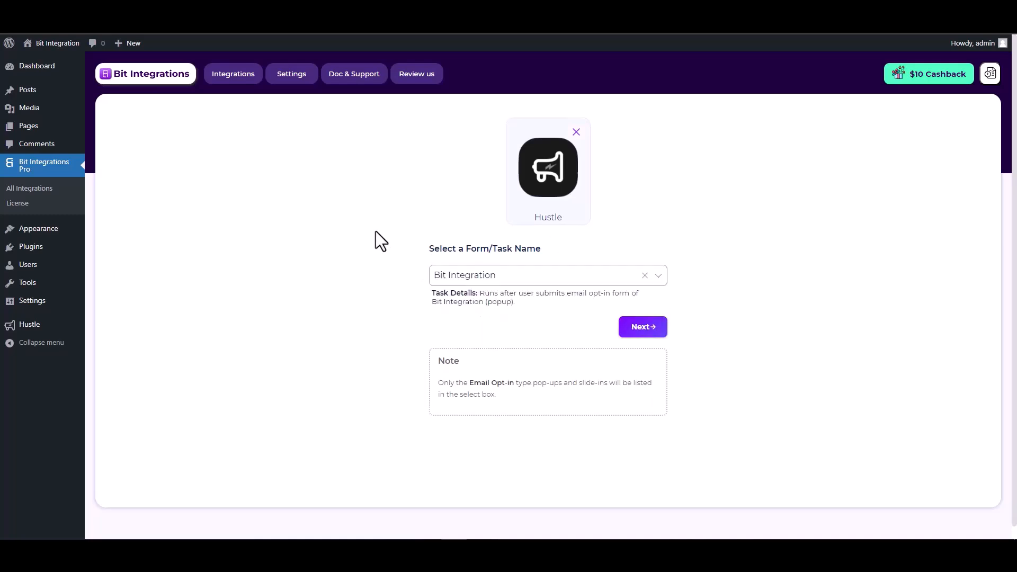
left_click(645, 334)
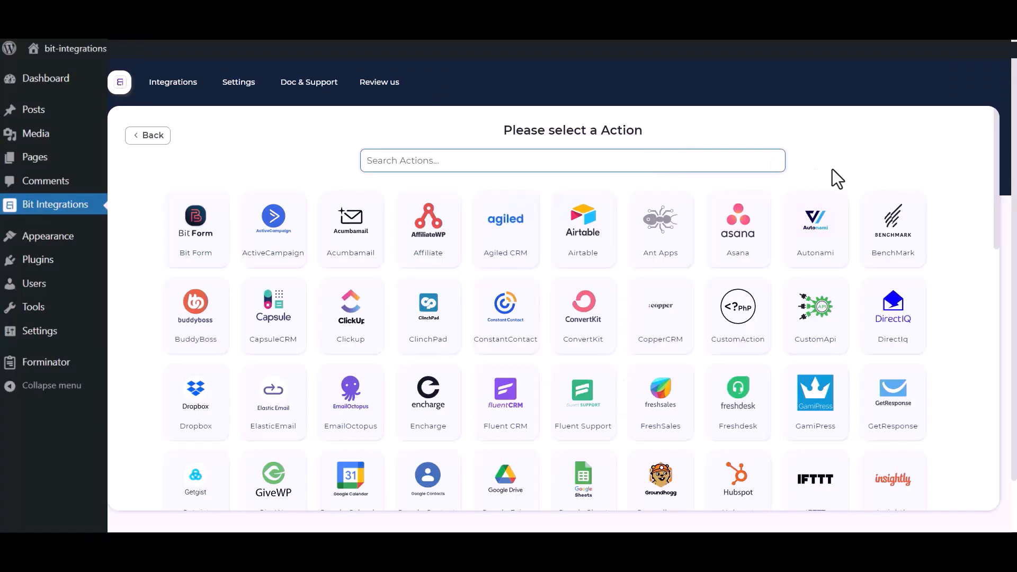
Step: Search the actions for "sales" and choose Salesforce as the integration's action
left_click(693, 164)
type("sales")
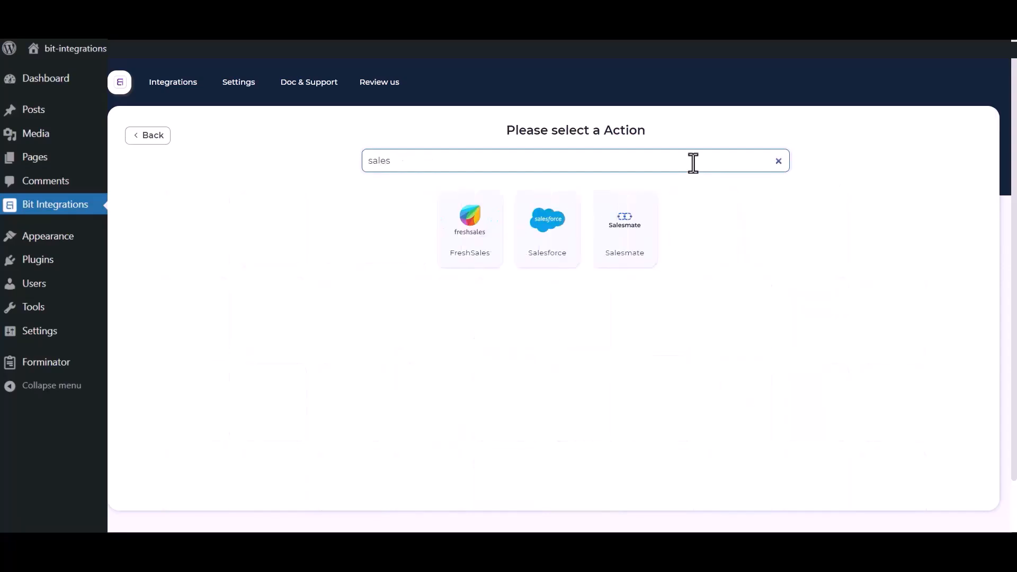
left_click(538, 247)
left_click(291, 202)
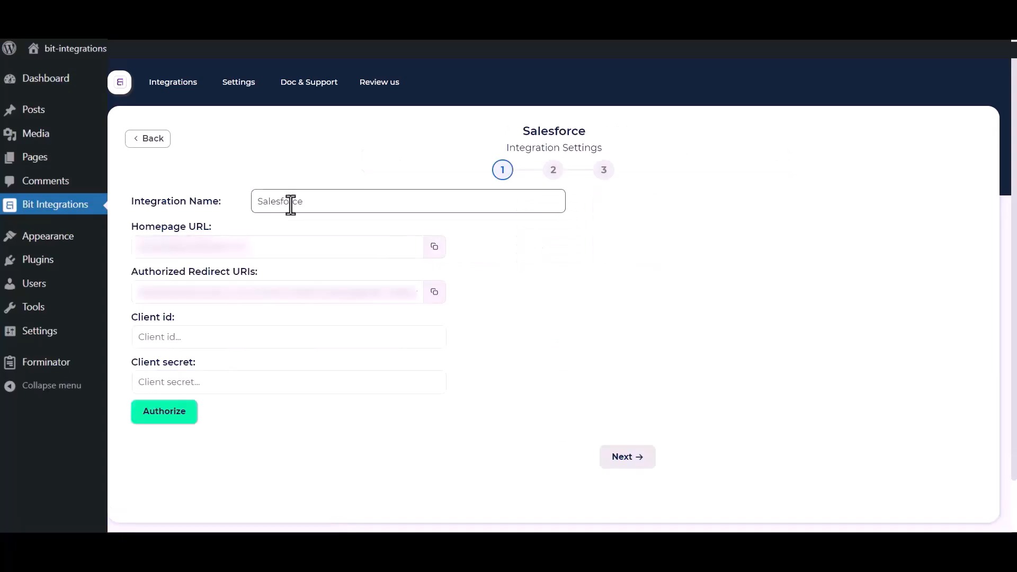
left_click_drag(330, 200, 255, 201)
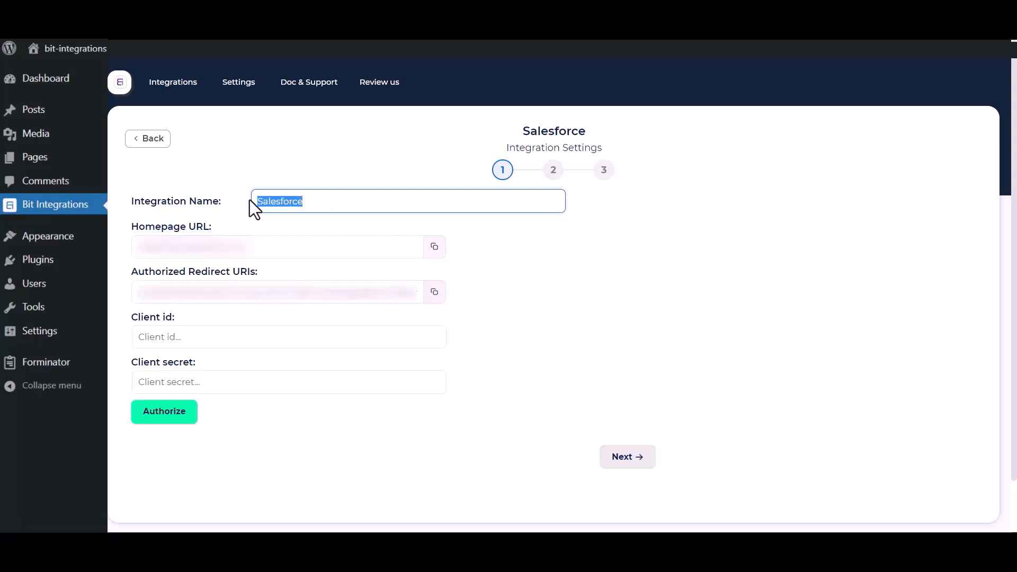
left_click(482, 385)
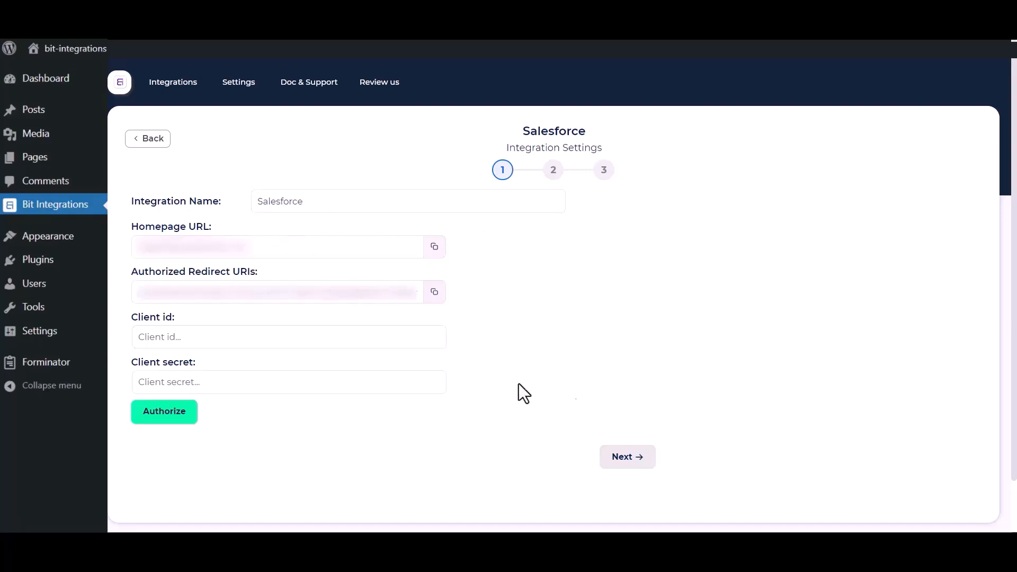
left_click_drag(129, 317, 185, 323)
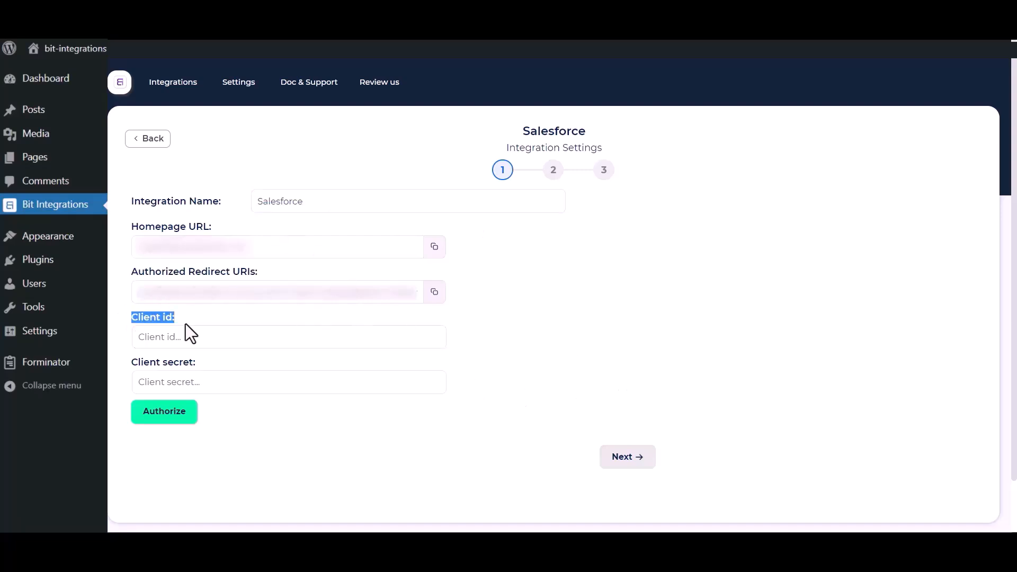
left_click_drag(130, 362, 209, 364)
left_click(542, 350)
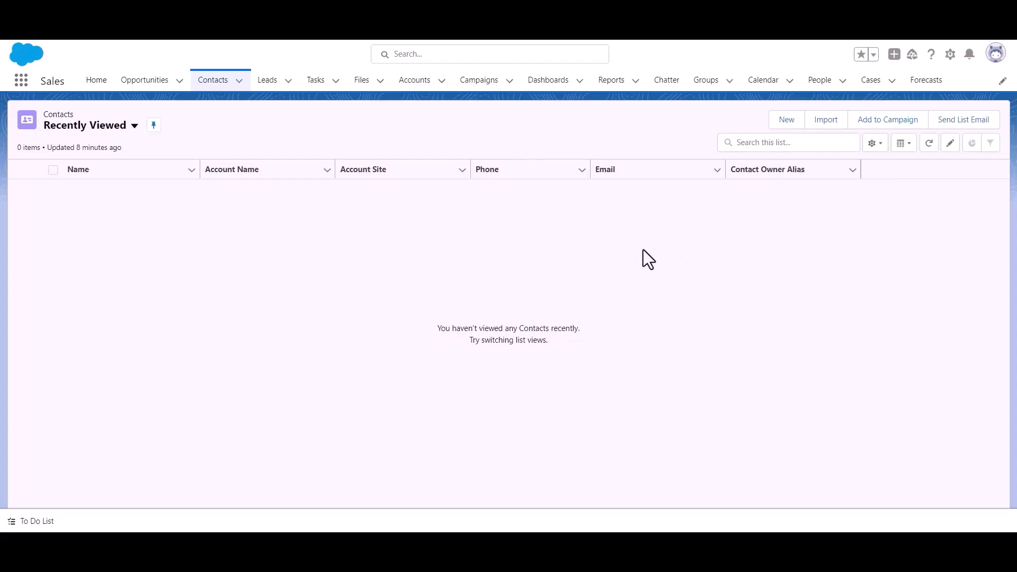
Step: In Salesforce, go to Setup and open the App Manager among the platform tools for apps
left_click(950, 54)
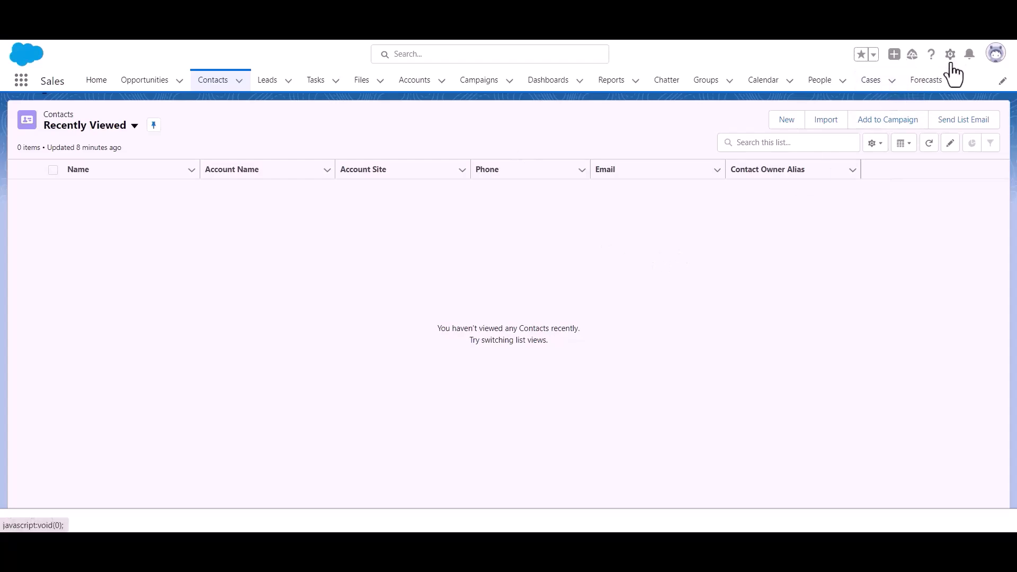
left_click(918, 103)
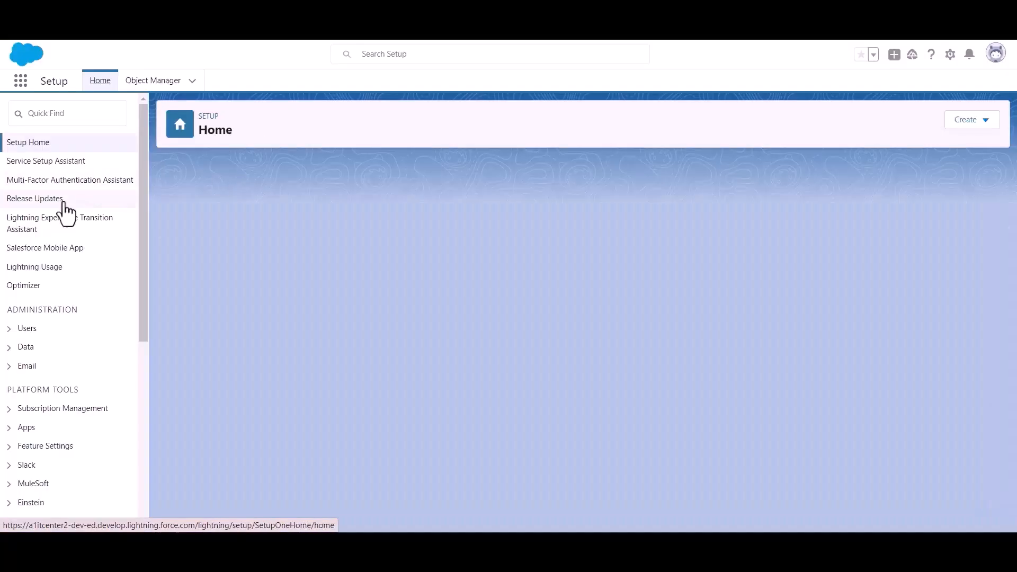
scroll(59, 218, "down", 3)
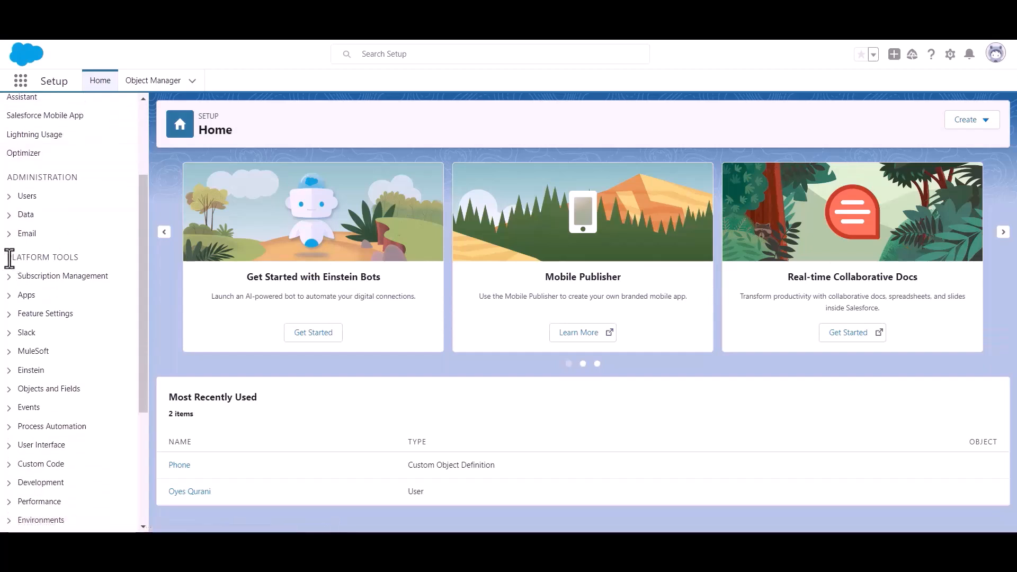
left_click_drag(8, 258, 103, 260)
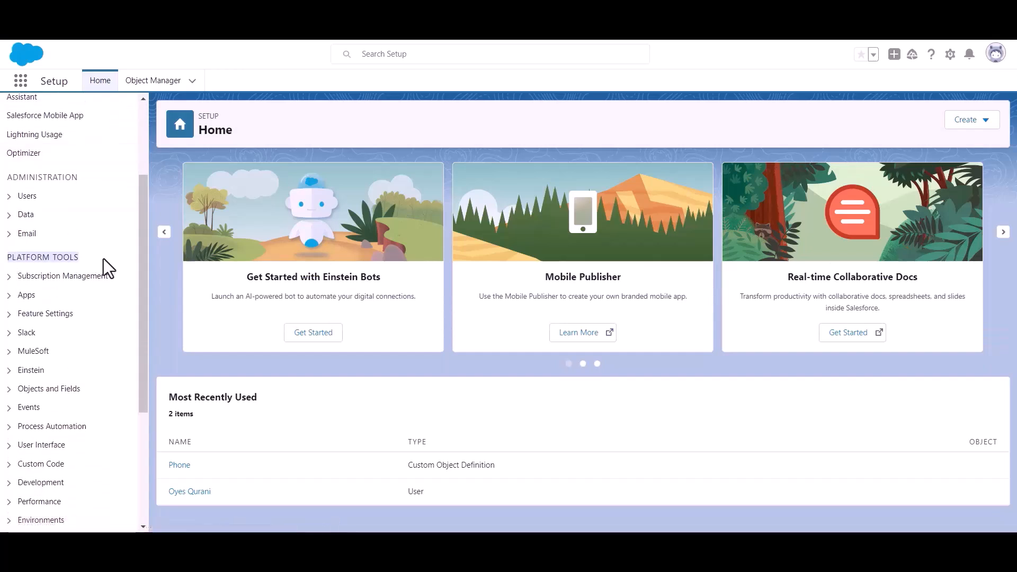
left_click(11, 297)
left_click(60, 318)
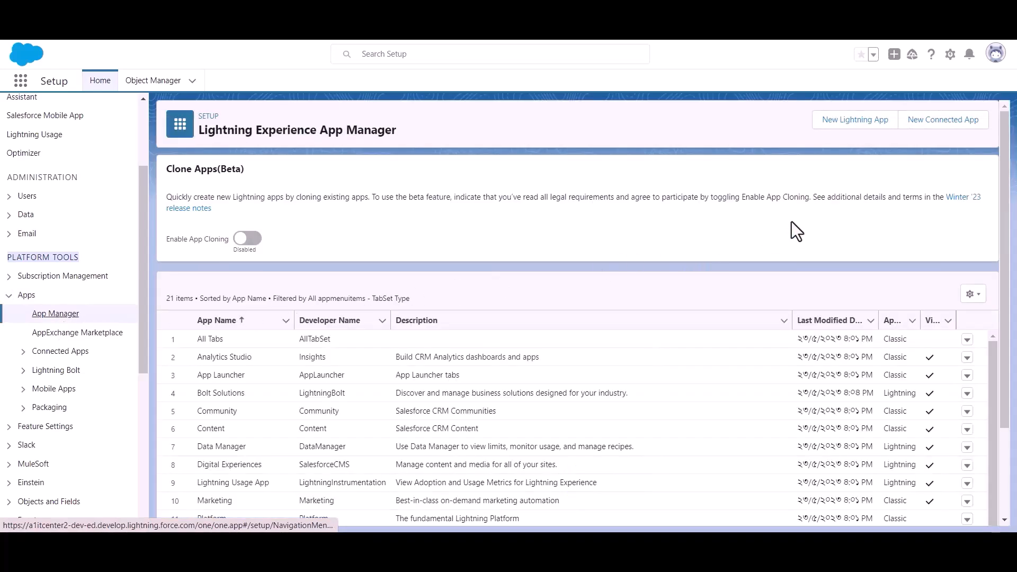
Step: Start a new connected app named "Bit Apps" and fill in its contact email
left_click(937, 130)
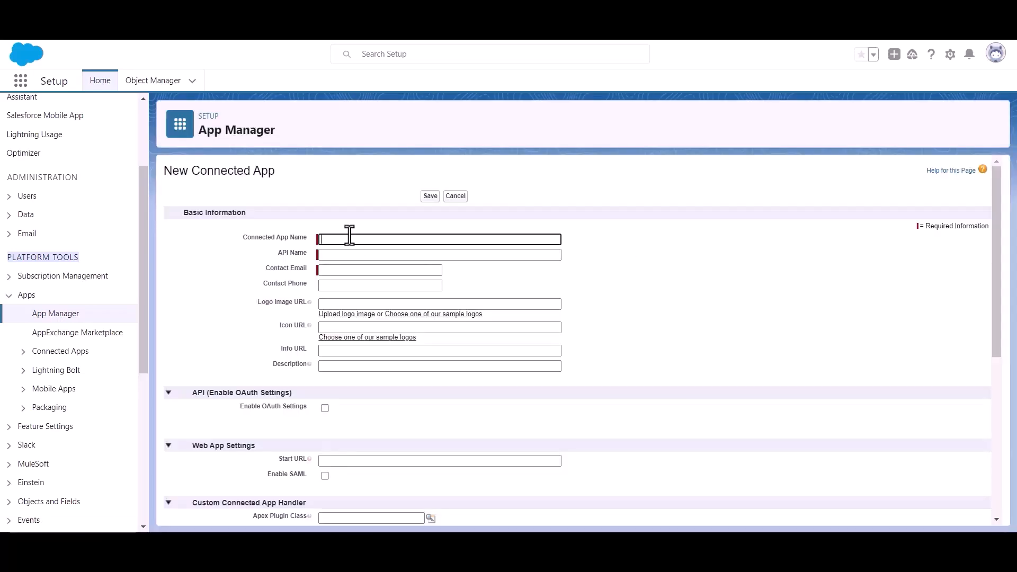
type("Bit Apps")
left_click(355, 270)
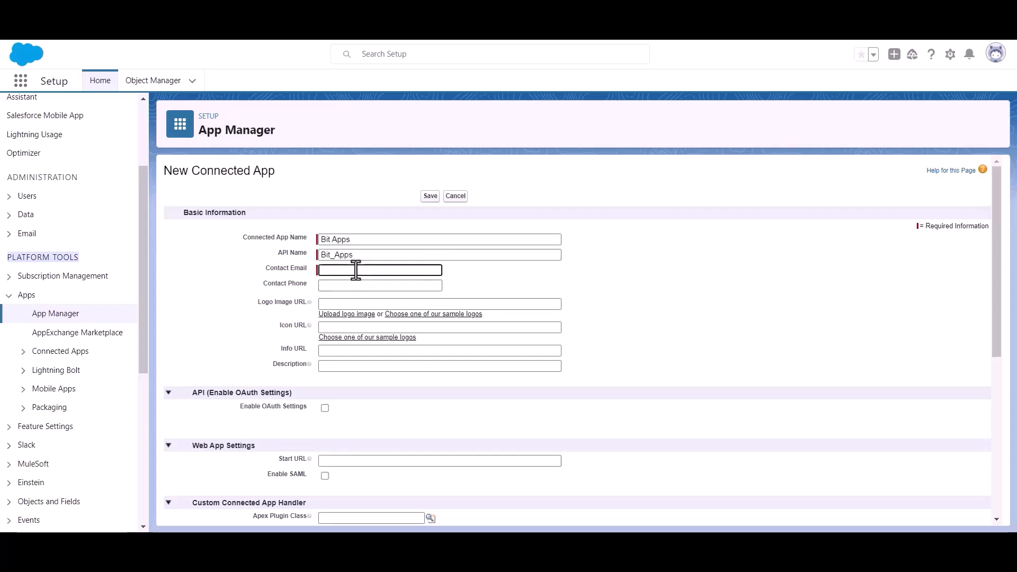
key("ctrl+v")
left_click(496, 276)
Step: Enable OAuth settings for the new connected app
scroll(495, 273, "down", 1)
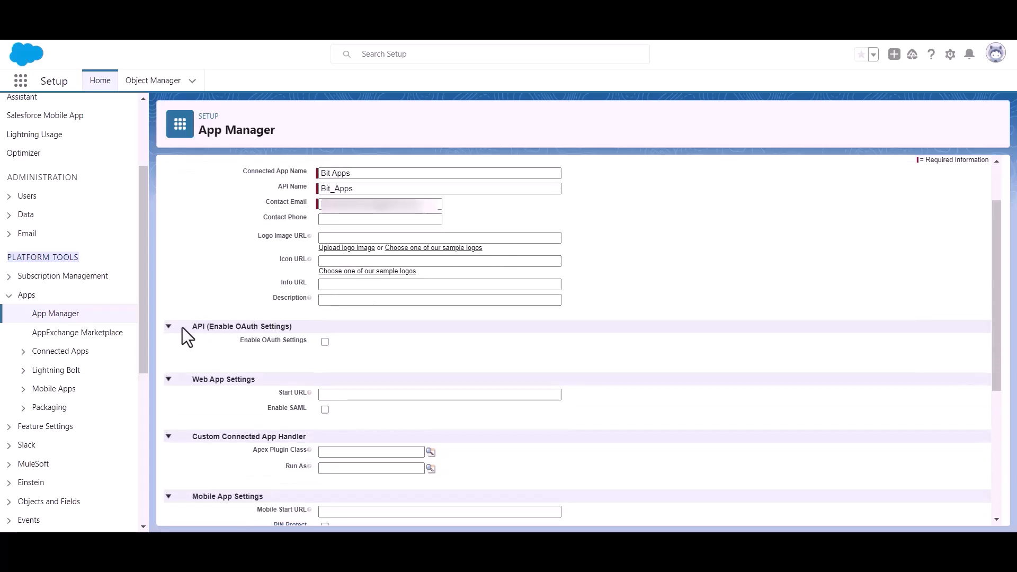
left_click_drag(208, 325, 311, 329)
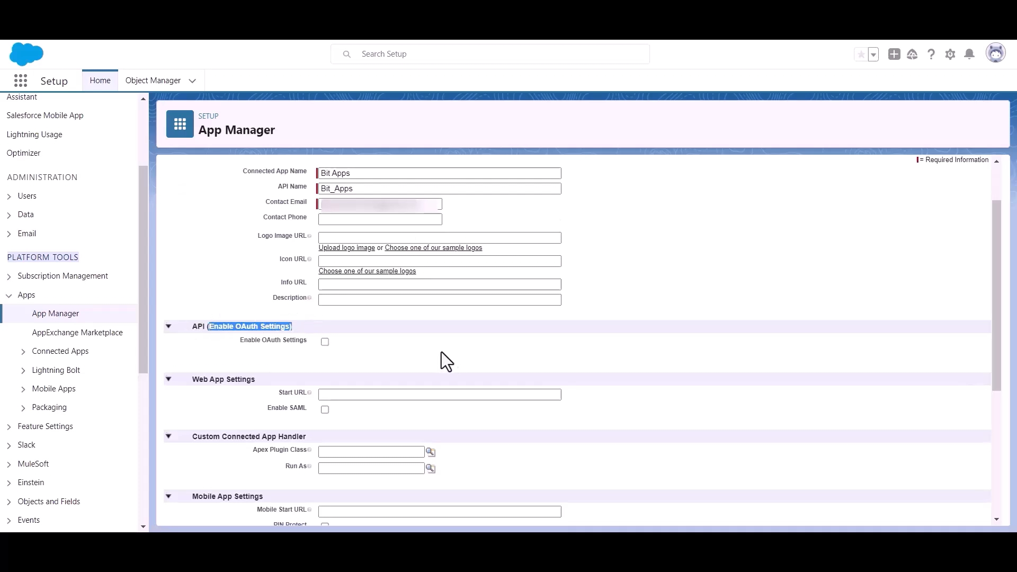
left_click(392, 354)
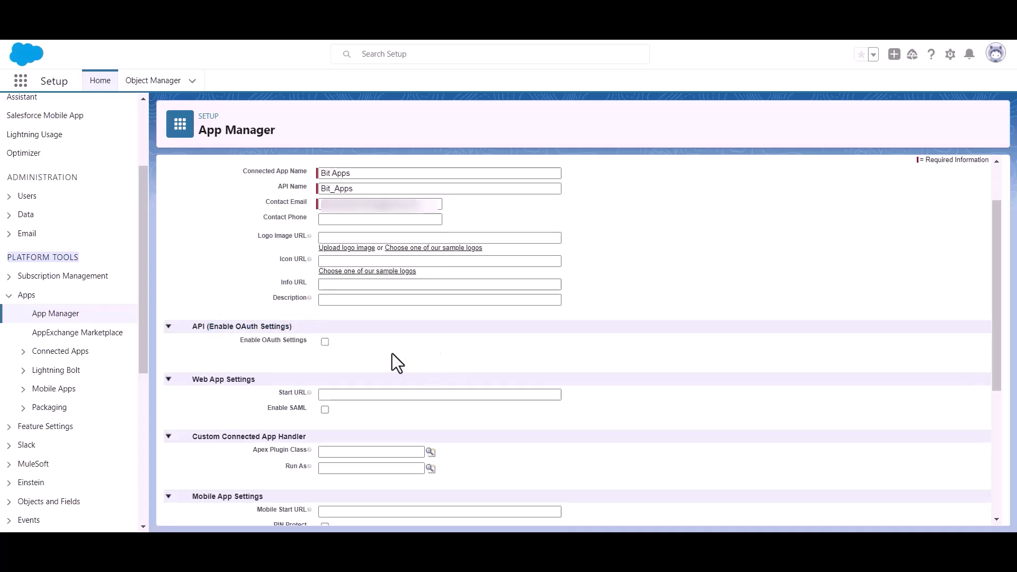
left_click(324, 342)
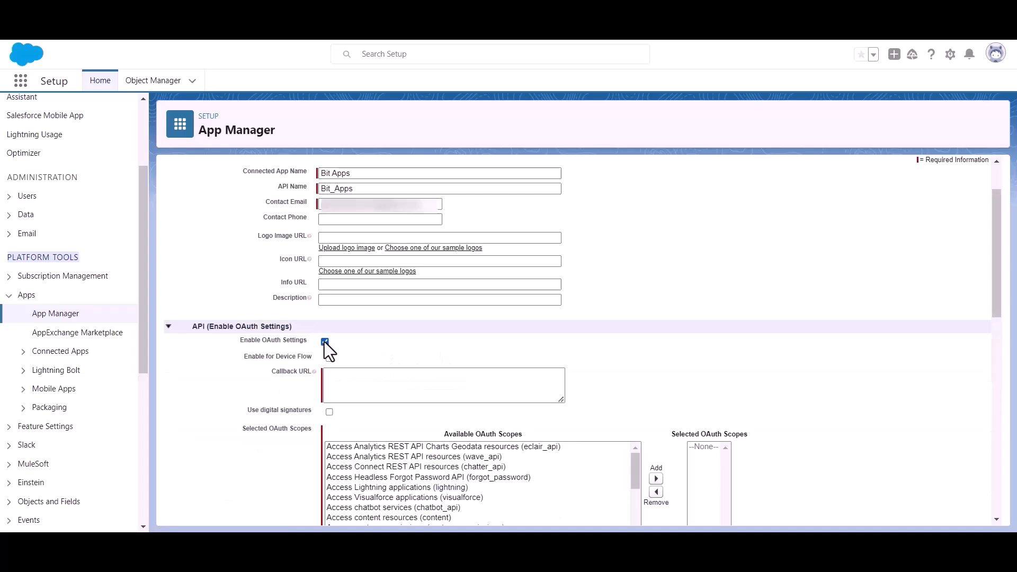
Step: Copy the authorized redirect URI from Bit Integrations and paste it as the connected app's callback URL in Salesforce
scroll(336, 345, "down", 2)
left_click(355, 312)
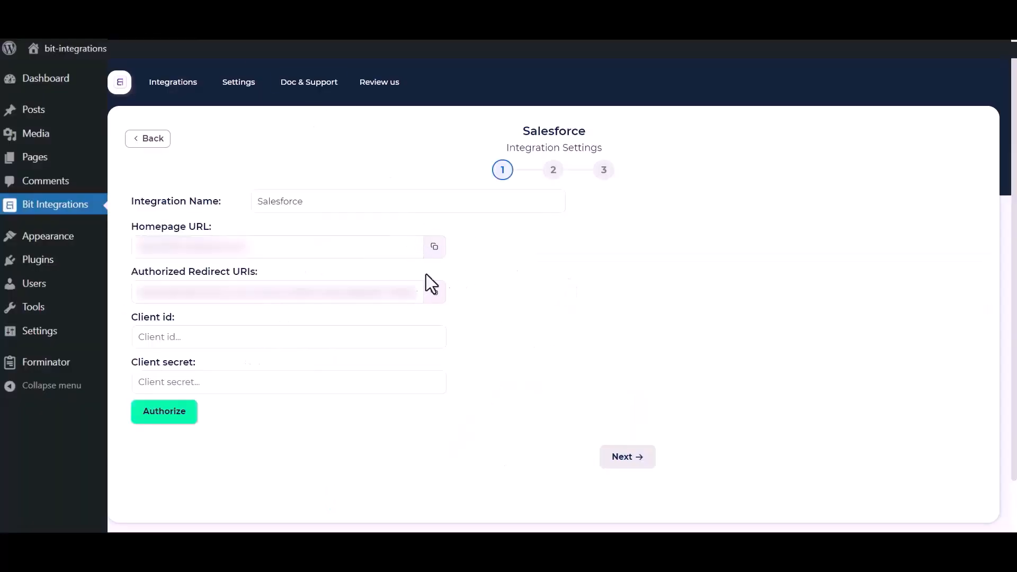
left_click(433, 298)
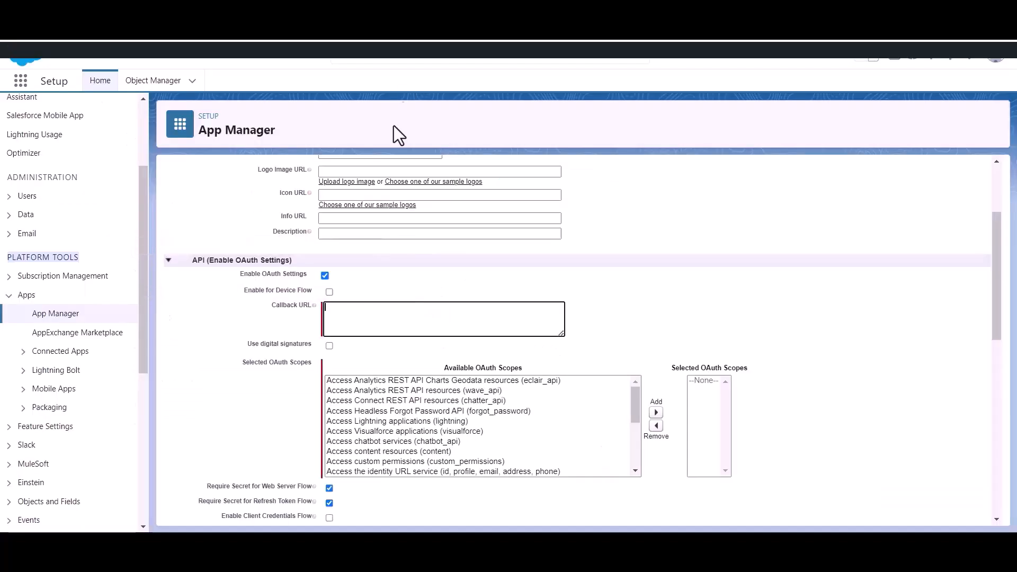
left_click(349, 322)
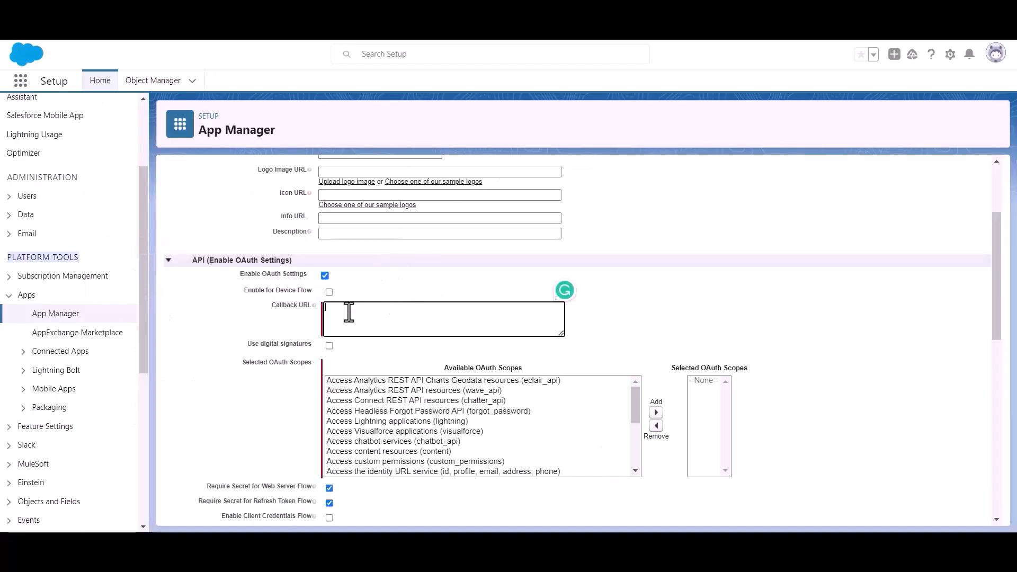
key("ctrl+v")
Step: Add "Full access (full)" to the connected app's selected OAuth scopes
left_click_drag(240, 364, 292, 367)
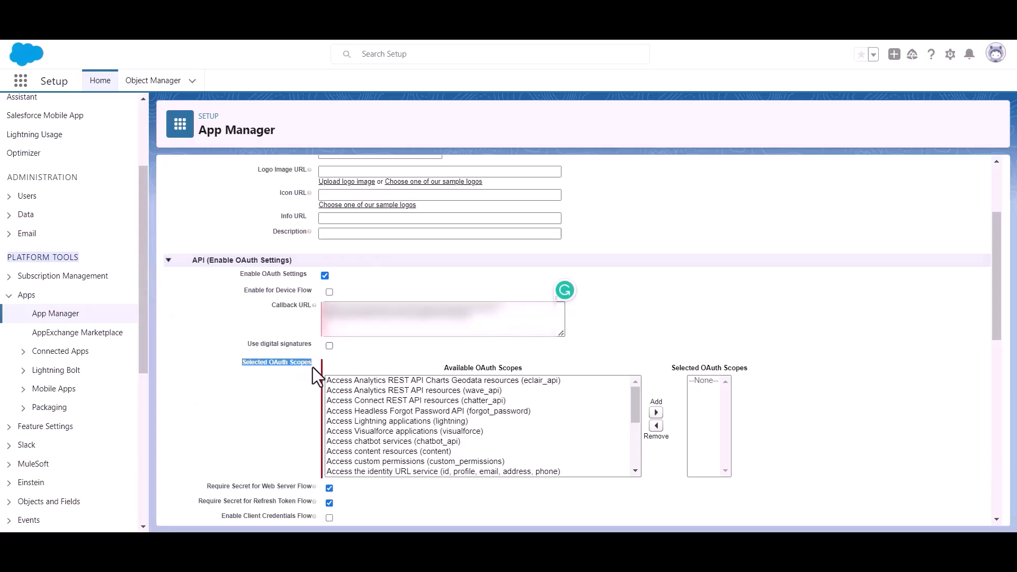
scroll(449, 432, "down", 6)
scroll(450, 427, "up", 2)
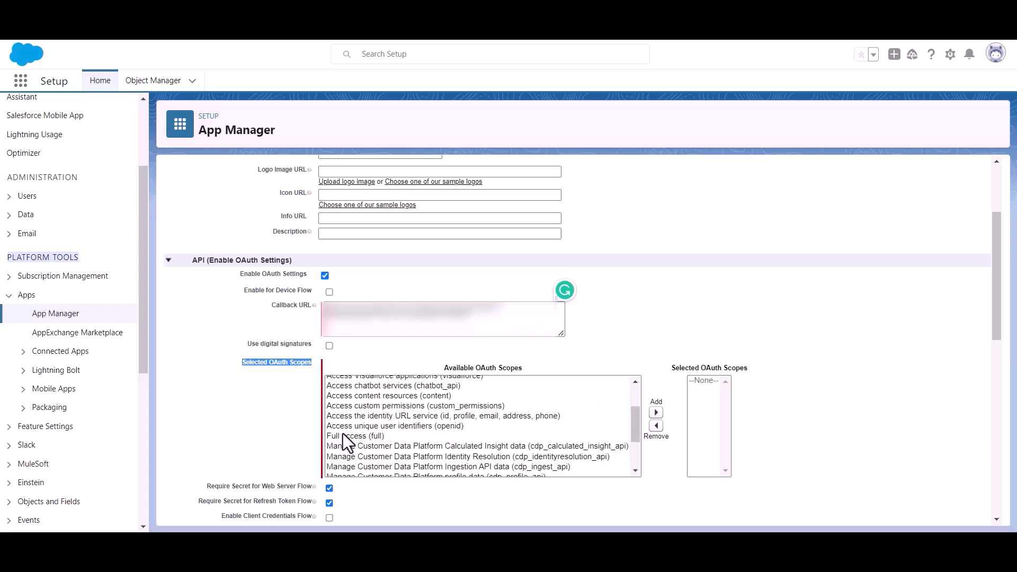
left_click(343, 434)
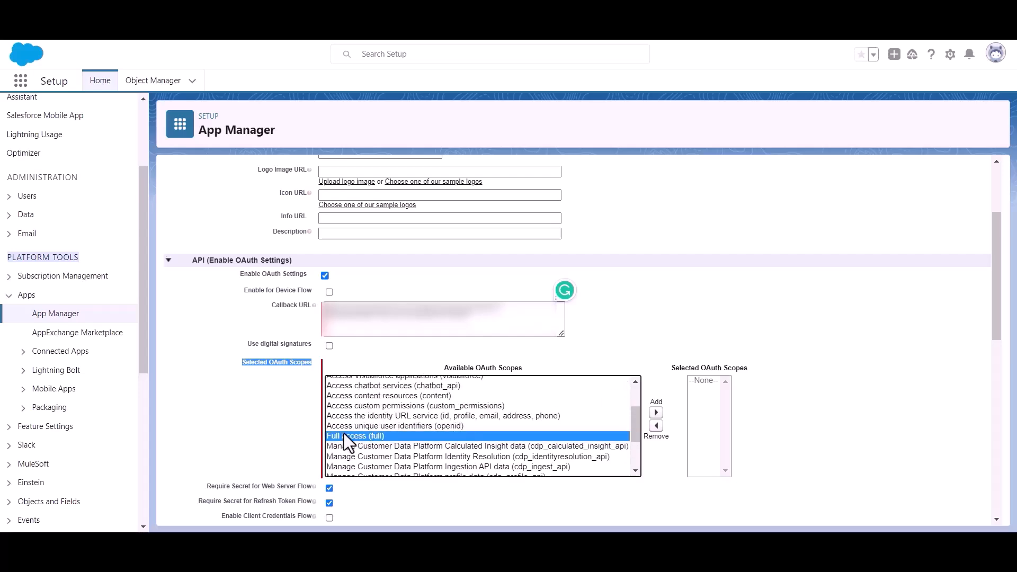
left_click(655, 412)
Step: Save the new connected app and continue to its management page
scroll(530, 382, "down", 3)
scroll(403, 392, "down", 8)
scroll(345, 389, "down", 2)
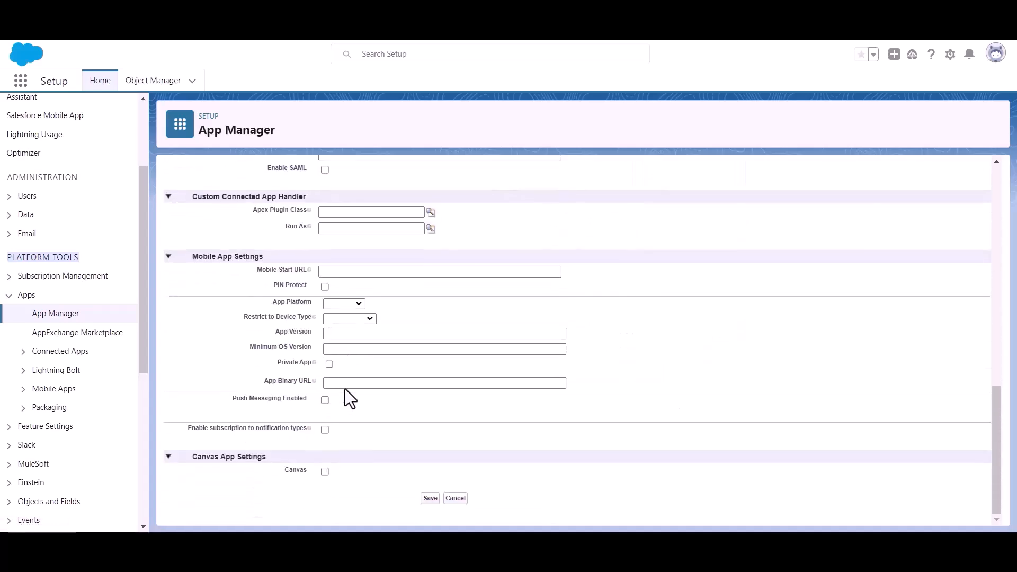
left_click(430, 499)
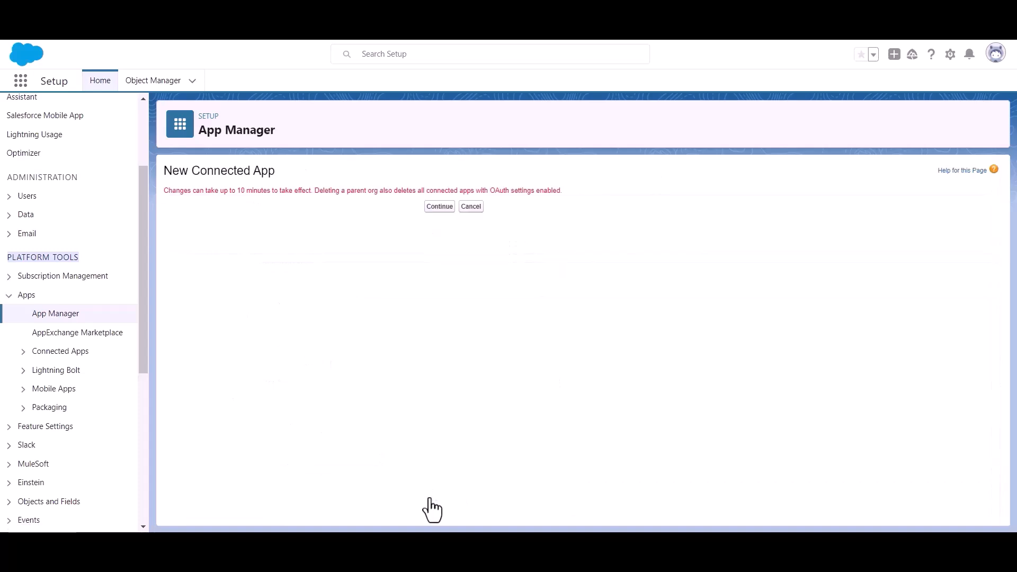
left_click(430, 208)
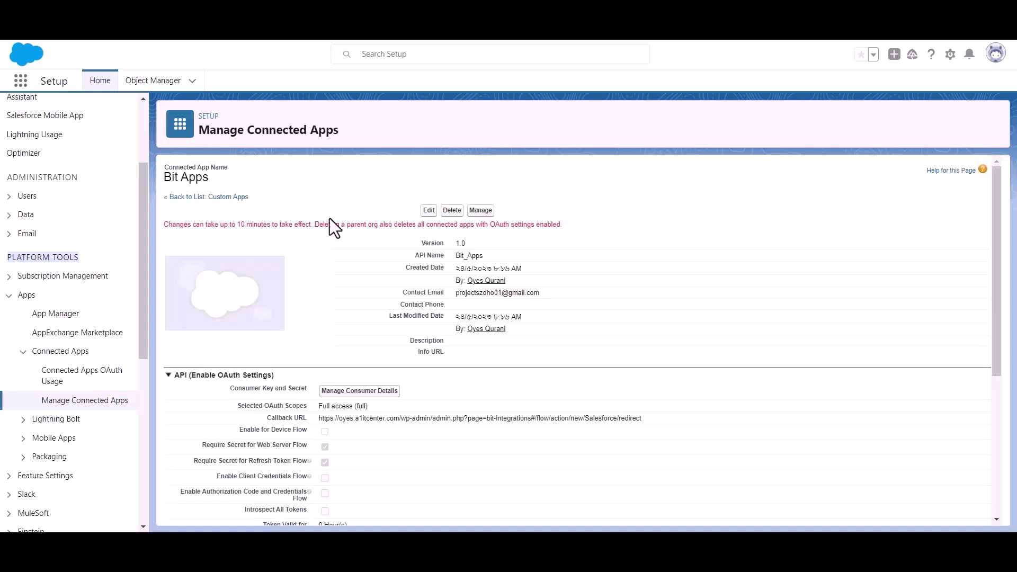
Step: Request the consumer key and secret details of the Bit Apps connected app
triple_click(261, 227)
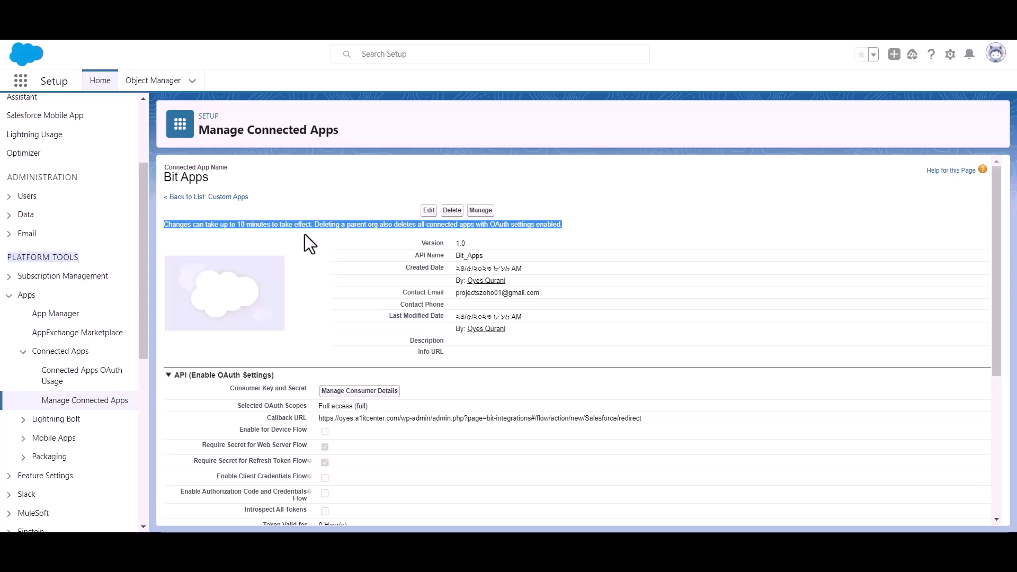
left_click(322, 232)
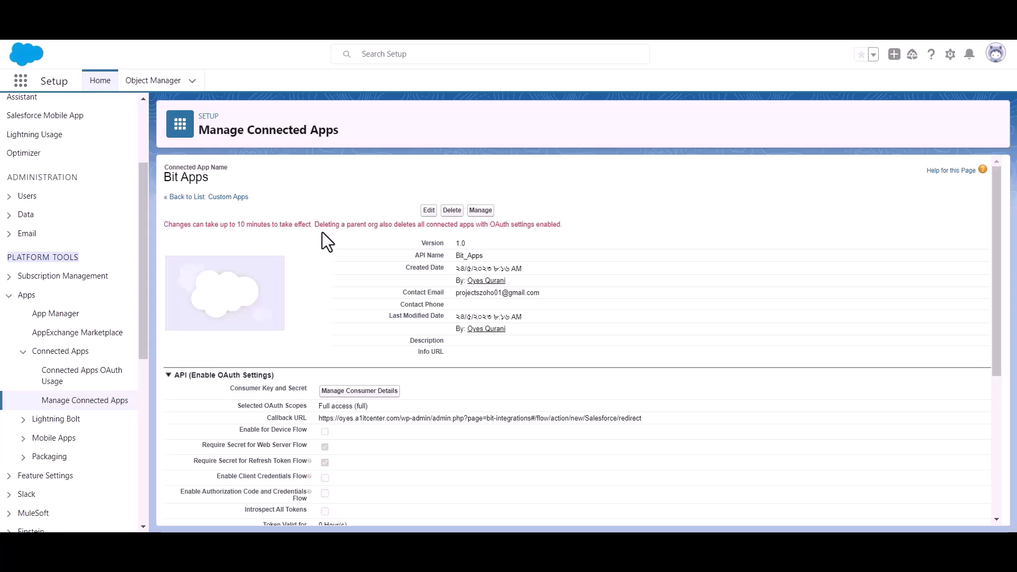
scroll(323, 234, "down", 1)
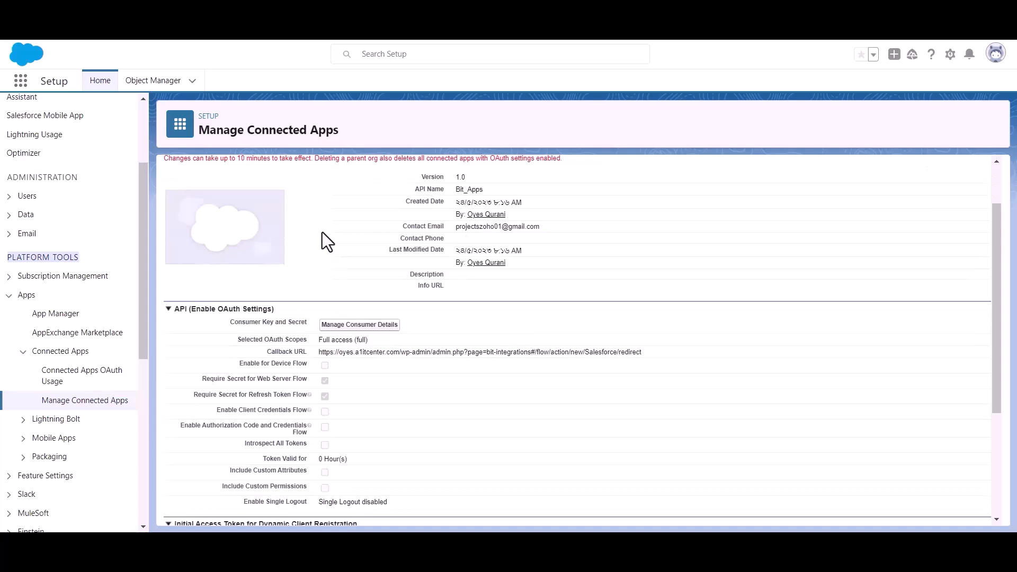
left_click(359, 325)
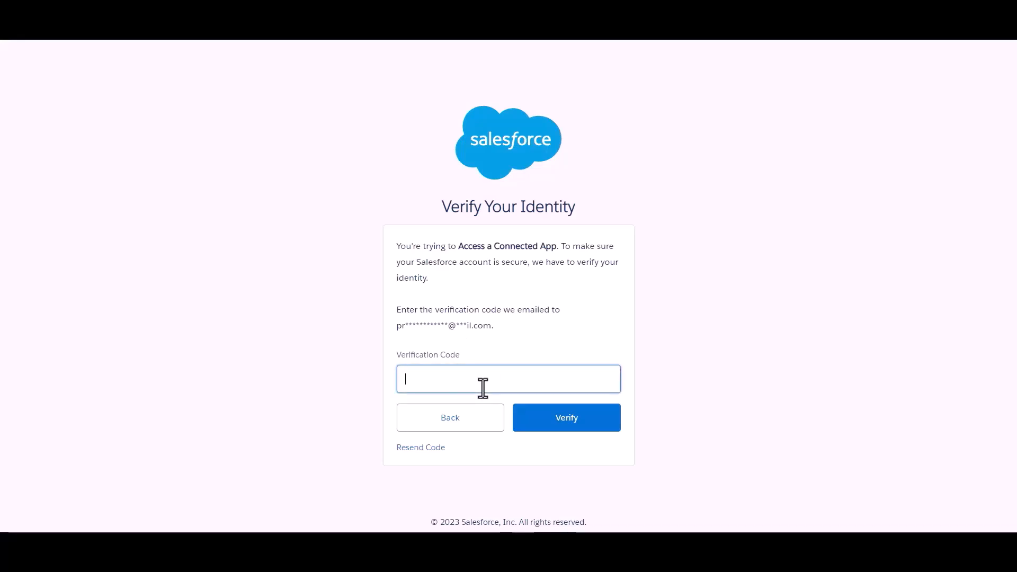
Step: Enter the emailed verification code and verify the identity to access the connected app's consumer details
left_click(538, 324)
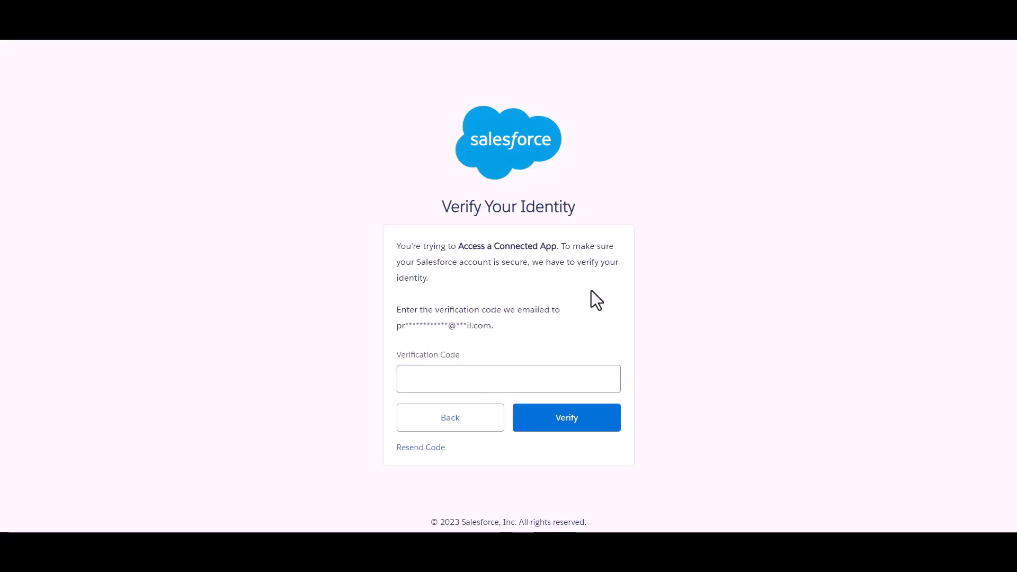
left_click(524, 377)
key("ctrl+v")
left_click(559, 329)
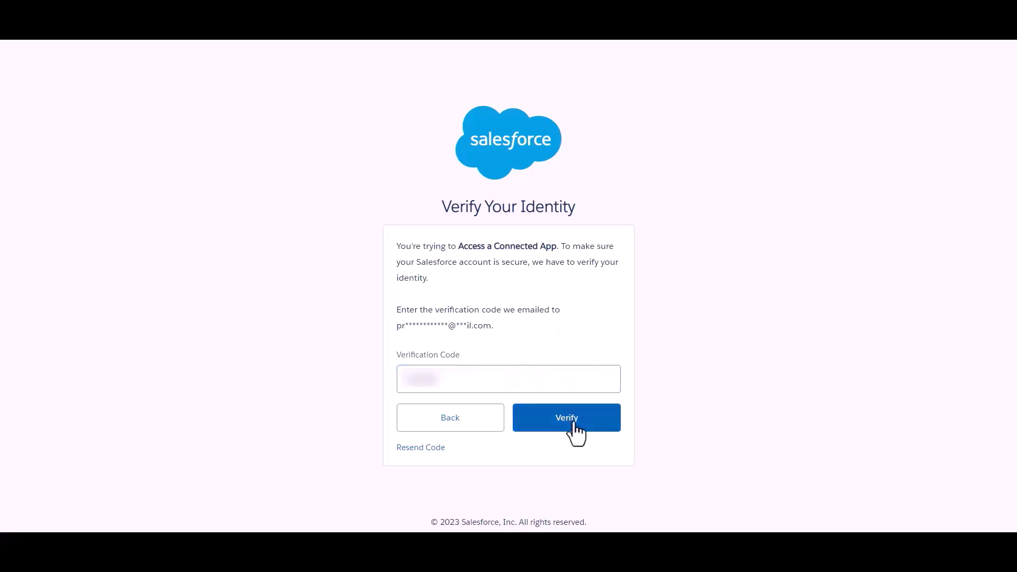
left_click(574, 424)
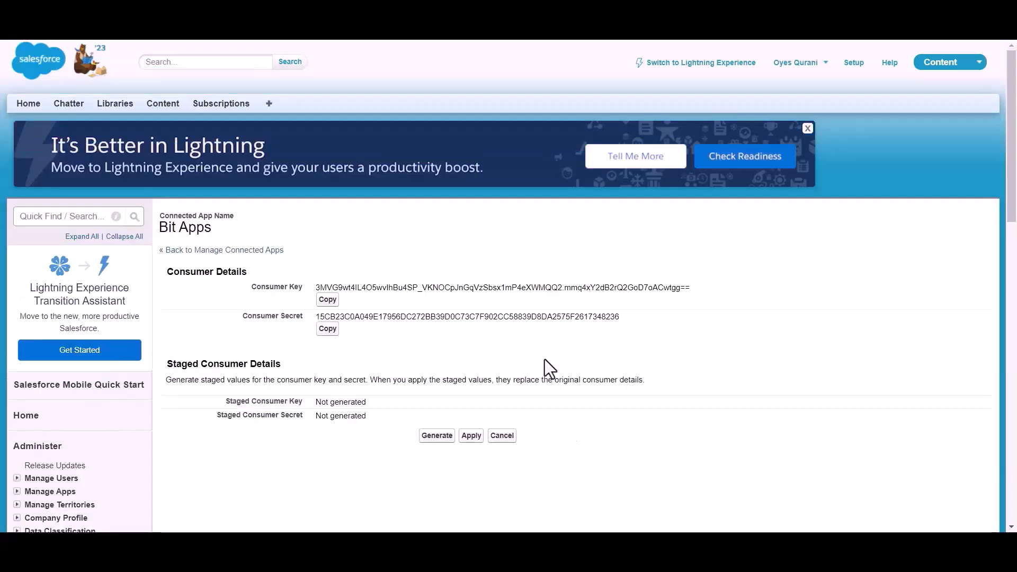
Step: Copy the Bit Apps consumer key from Salesforce and paste it as the client id in Bit Integrations
scroll(472, 259, "down", 1)
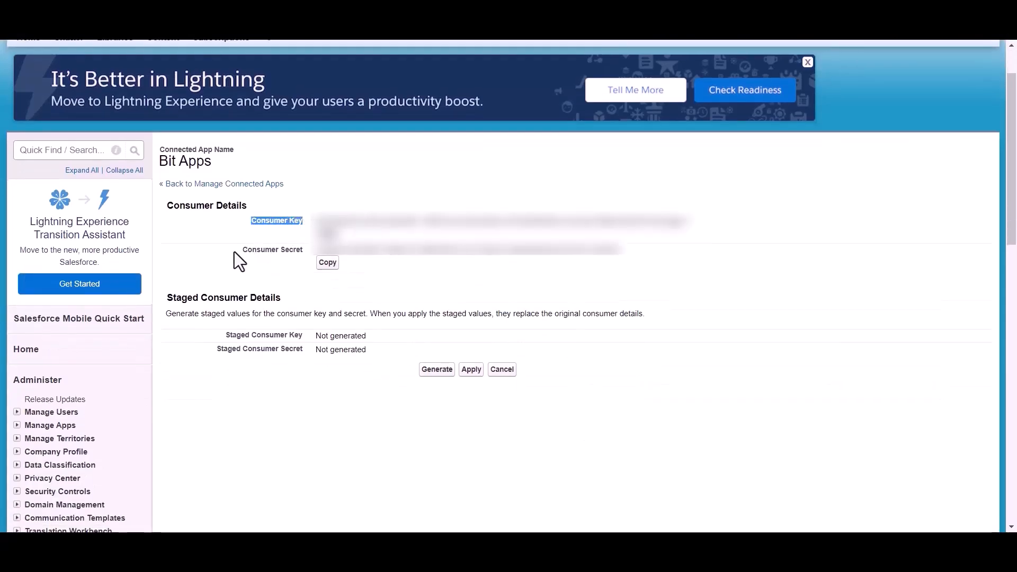
left_click_drag(234, 252, 302, 252)
left_click(361, 278)
scroll(361, 278, "up", 1)
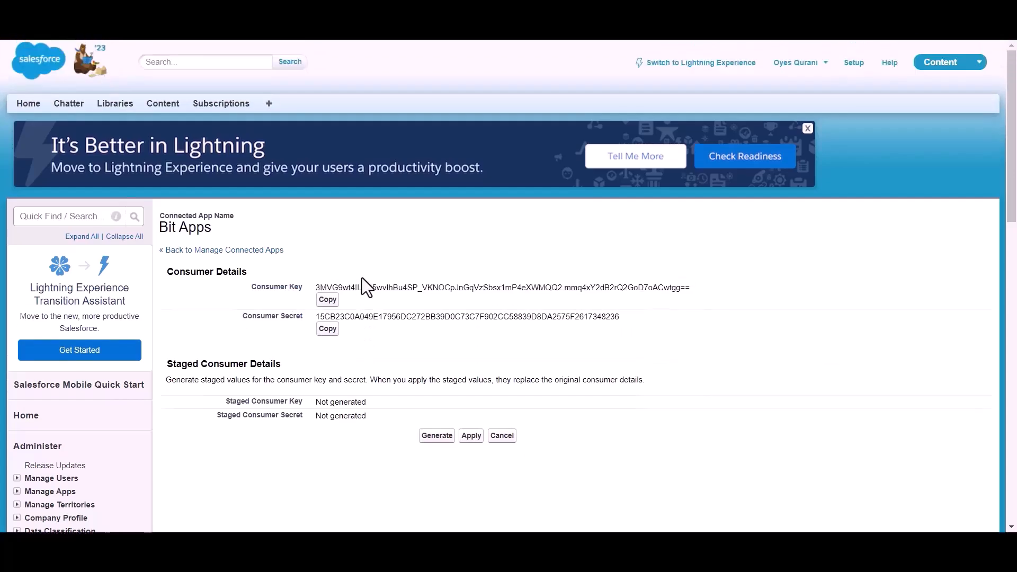
left_click(333, 305)
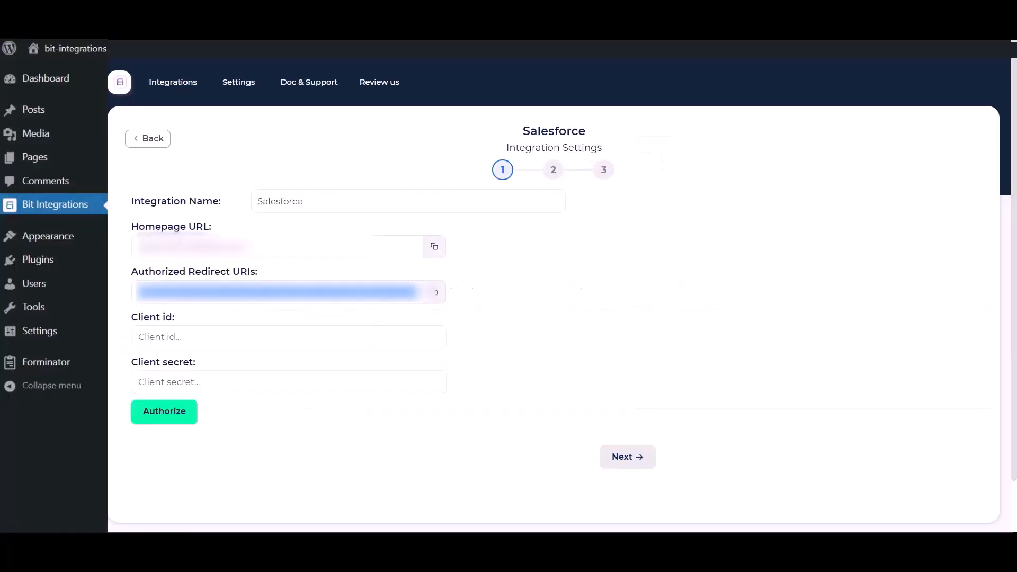
left_click(218, 336)
key("ctrl+v")
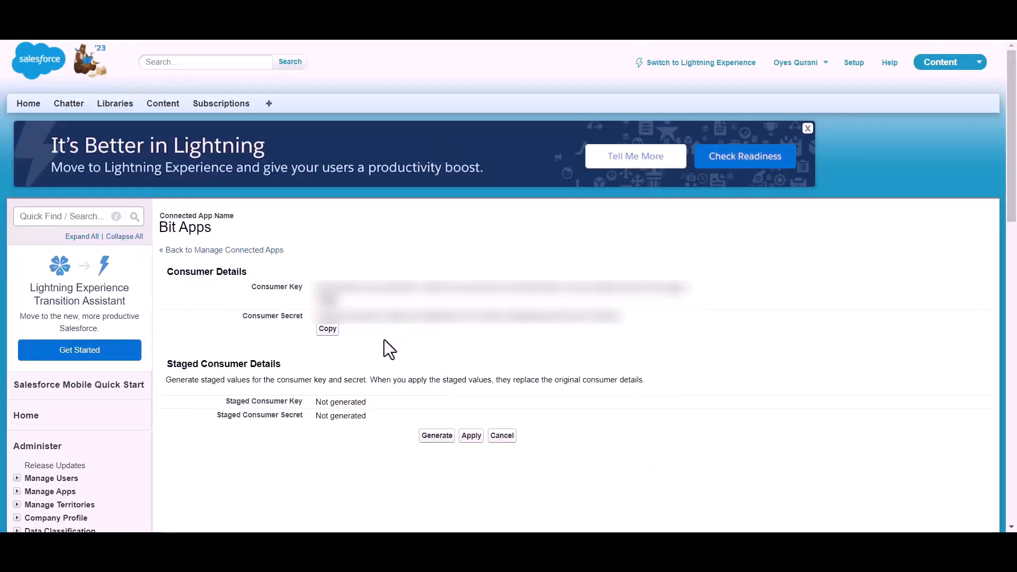
Step: Copy the Bit Apps consumer secret from Salesforce and paste it as the client secret in Bit Integrations
left_click(324, 330)
left_click(327, 332)
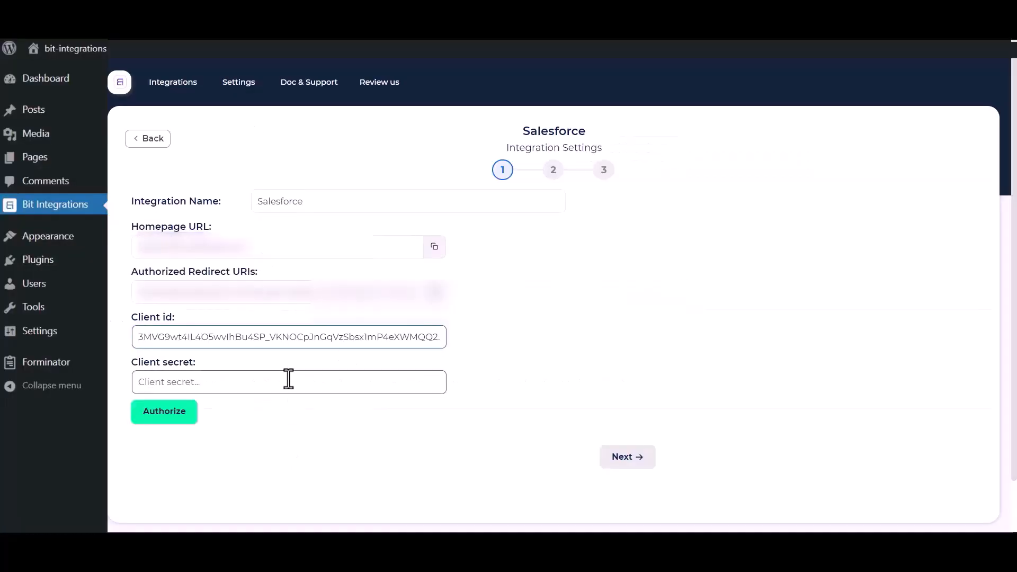
left_click(289, 379)
key("ctrl+v")
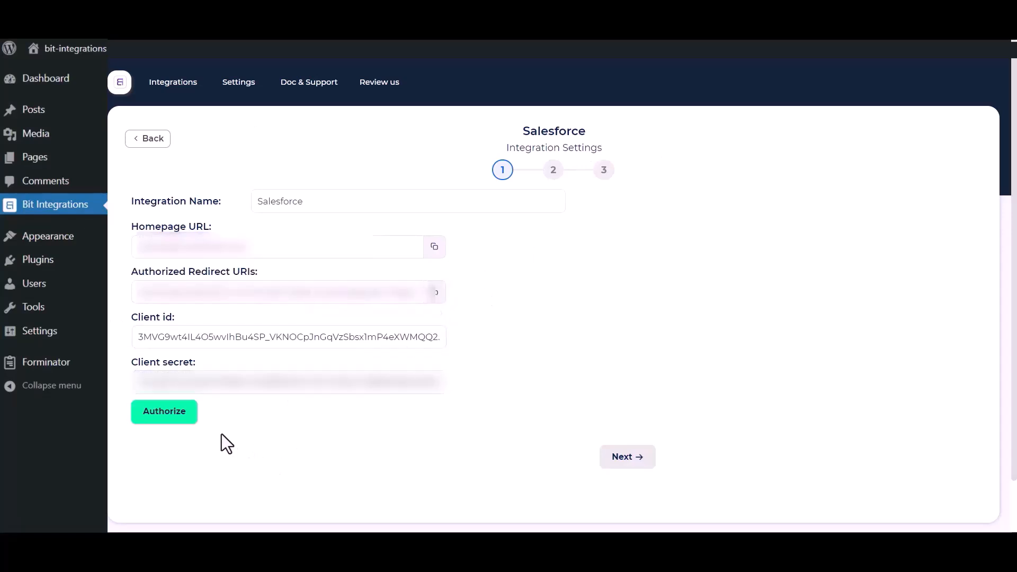
Step: Authorize the Salesforce connection by allowing Bit Apps access, and continue to the action settings
left_click(151, 416)
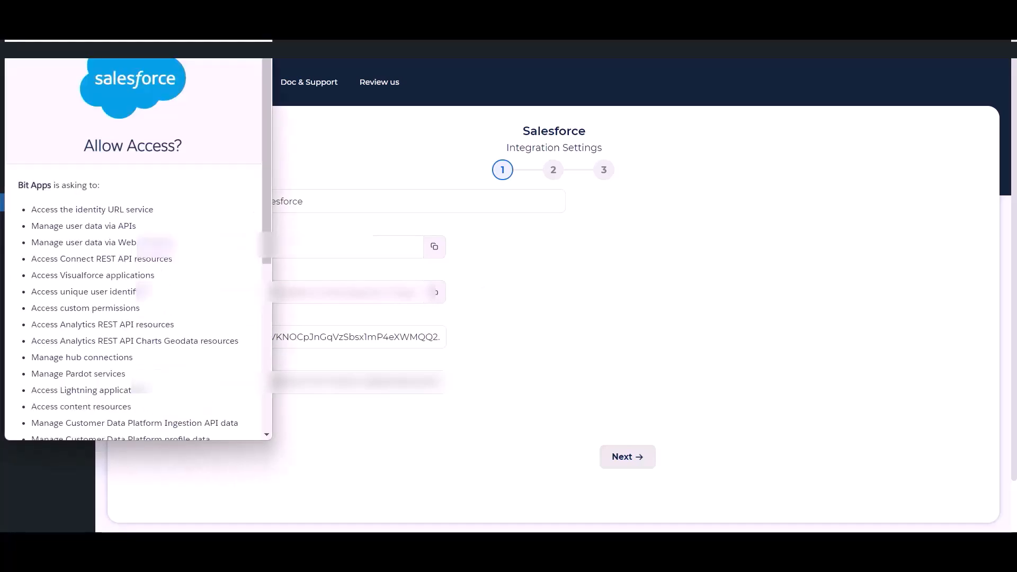
scroll(157, 262, "down", 6)
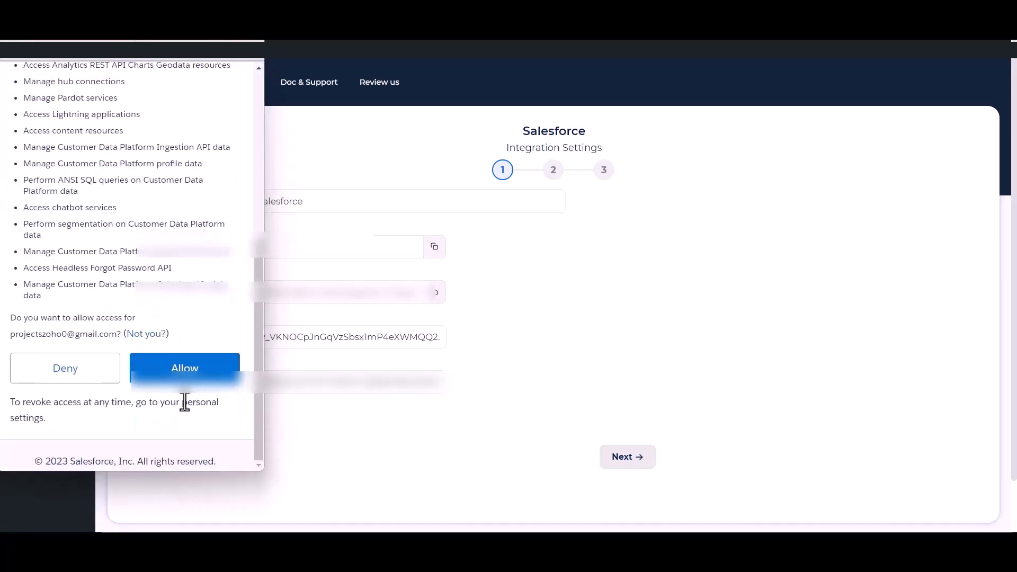
left_click(185, 369)
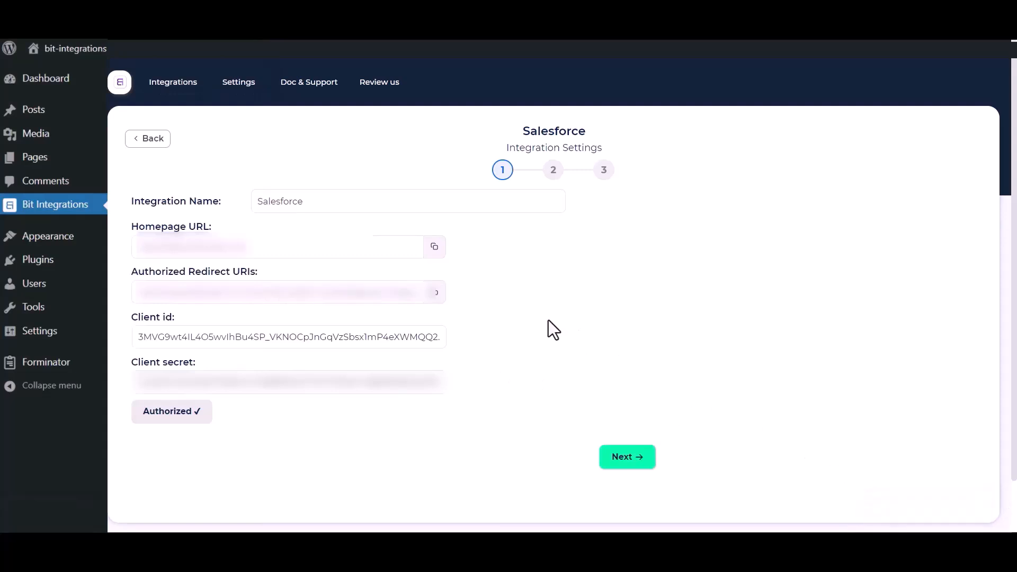
left_click(634, 460)
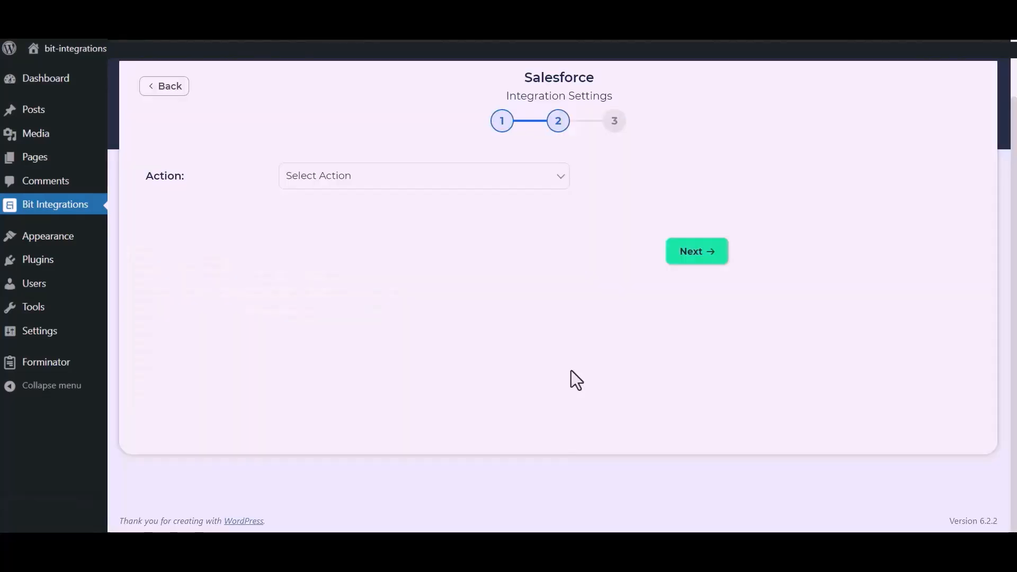
Step: Set the action to Create lead and map form fields Name to Last Name and Email to Email
left_click(500, 180)
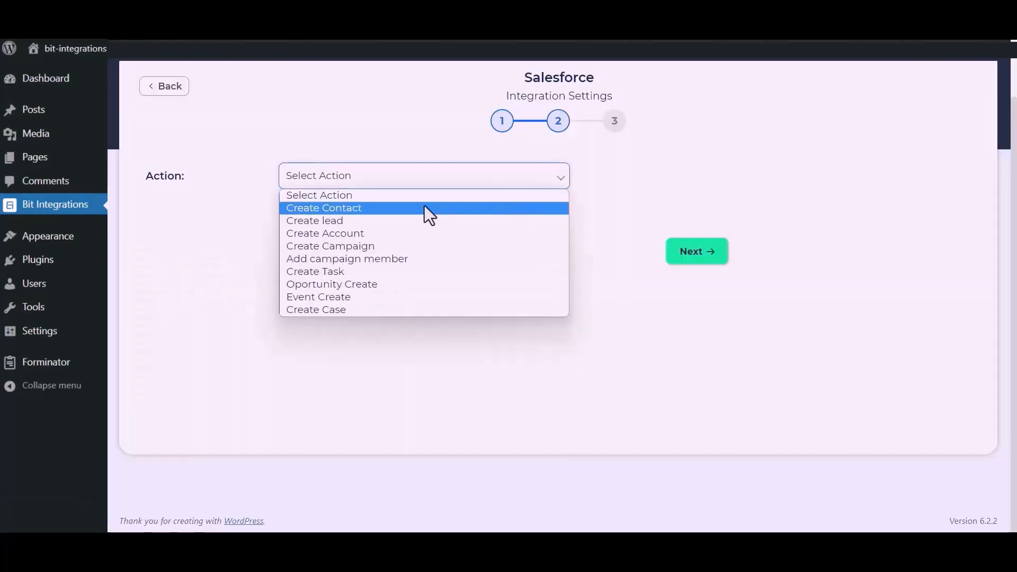
left_click(354, 224)
left_click(336, 286)
left_click(240, 323)
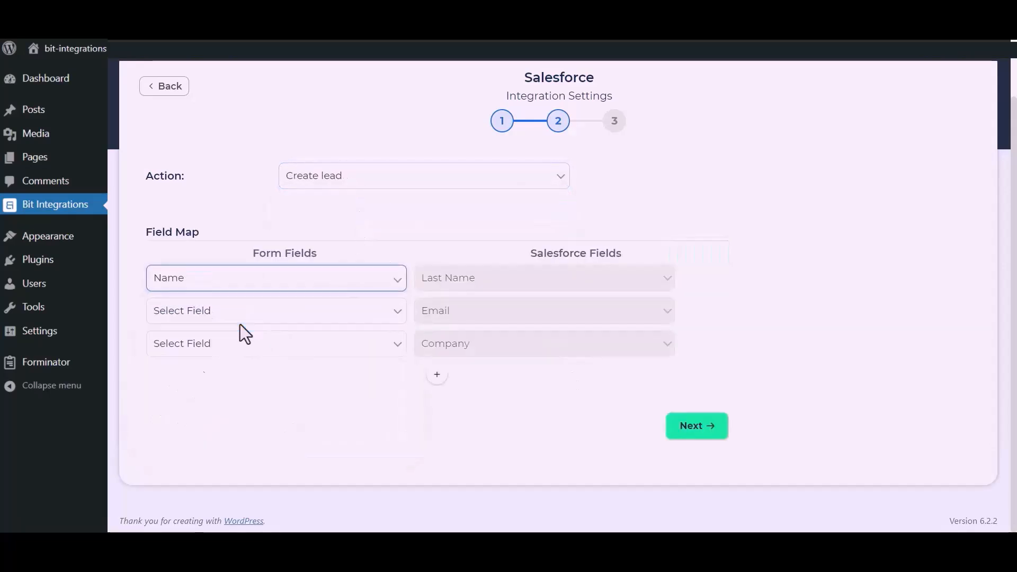
left_click(269, 316)
left_click(215, 367)
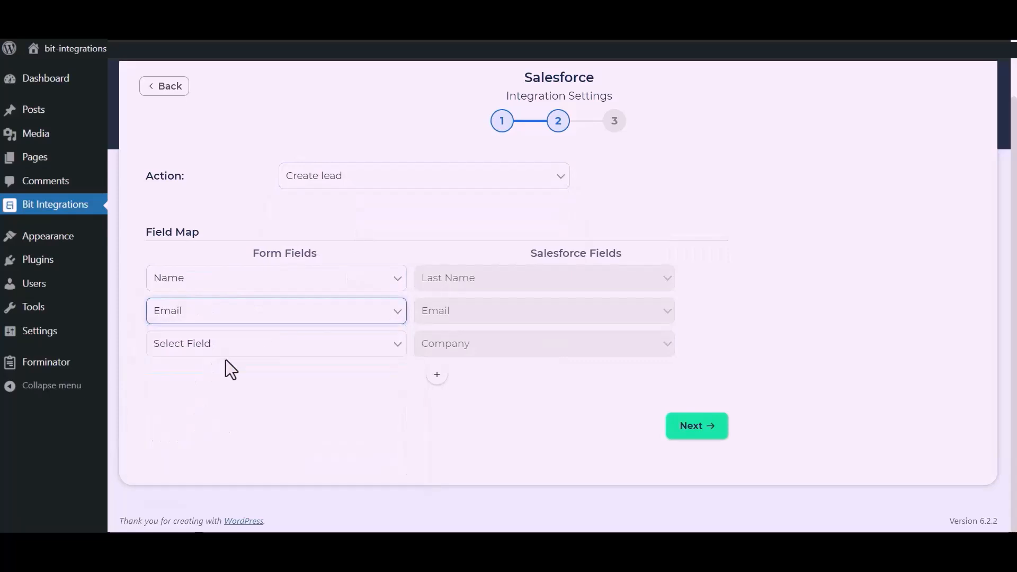
Step: Map the Salesforce Company field to the custom value "Bit Apps"
left_click(245, 350)
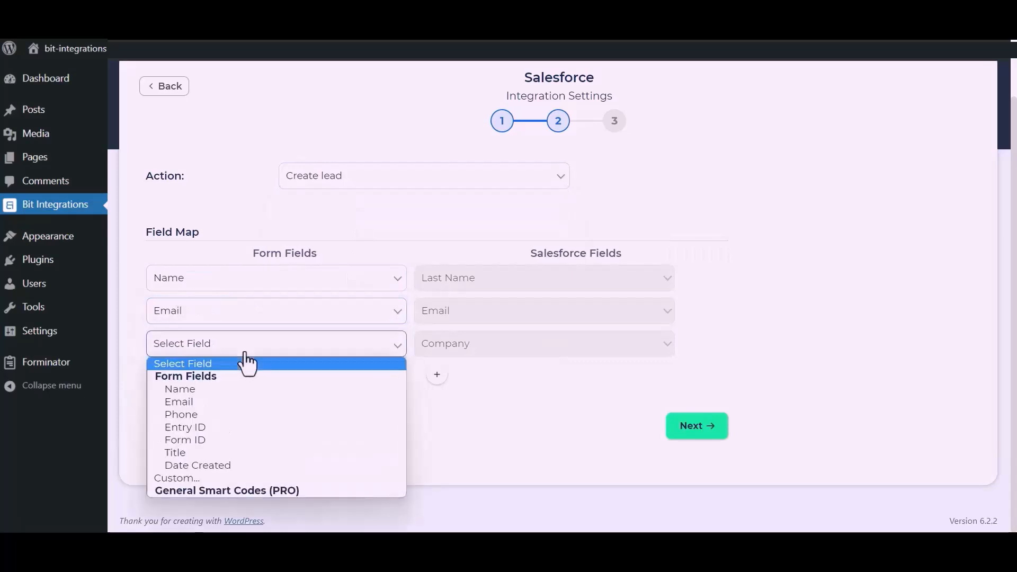
left_click(183, 477)
left_click(356, 353)
type("Bit Apps")
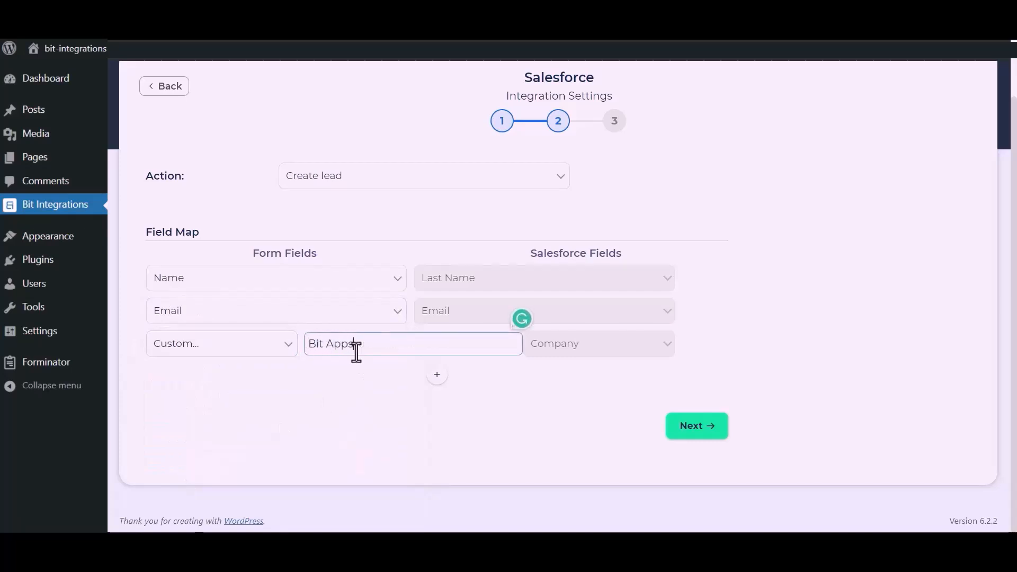
left_click(389, 409)
left_click_drag(388, 410, 460, 368)
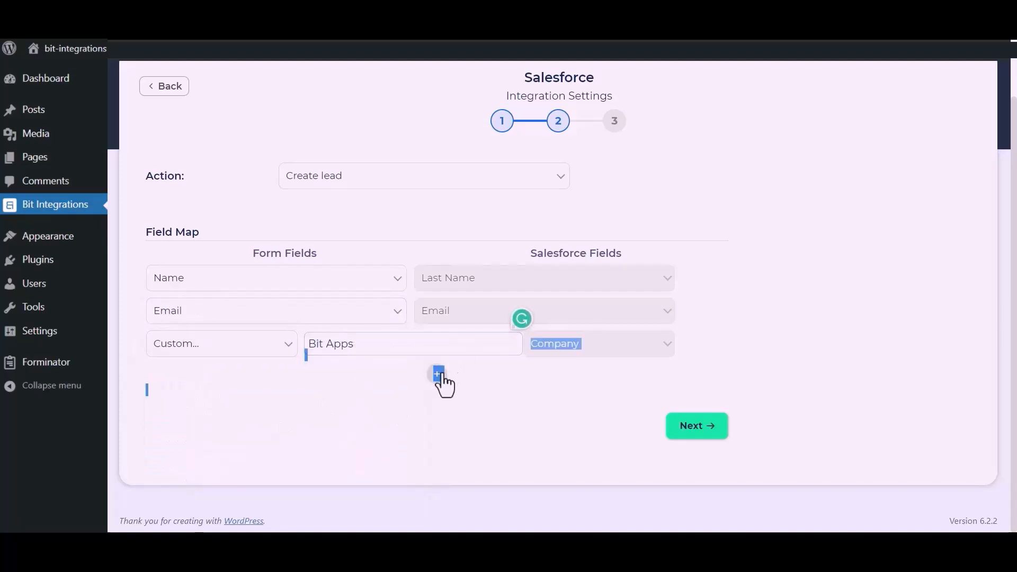
Step: Add a mapping from the form's Phone field to Salesforce's Phone field and finish the integration setup
left_click(437, 374)
left_click(331, 382)
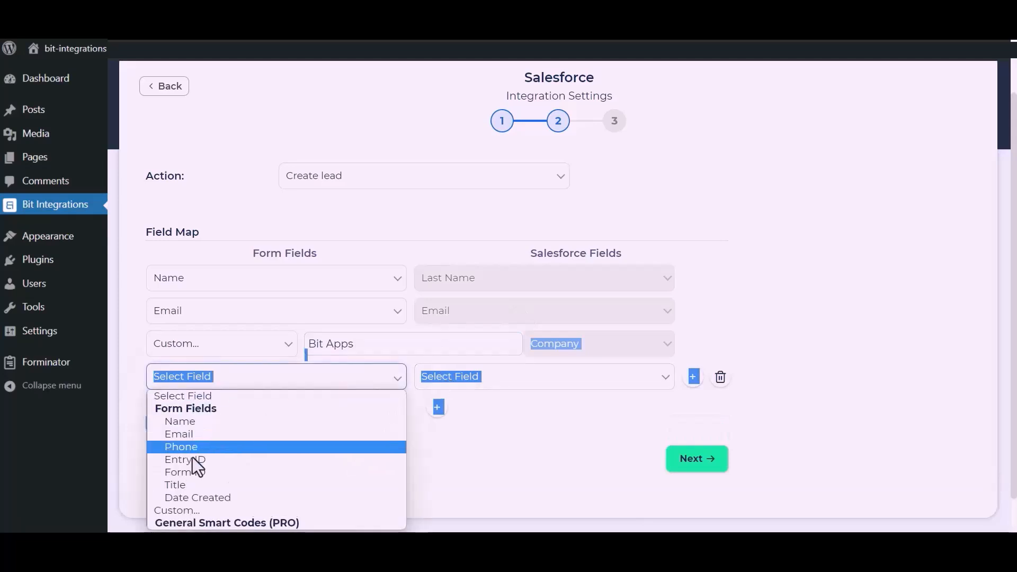
left_click(182, 447)
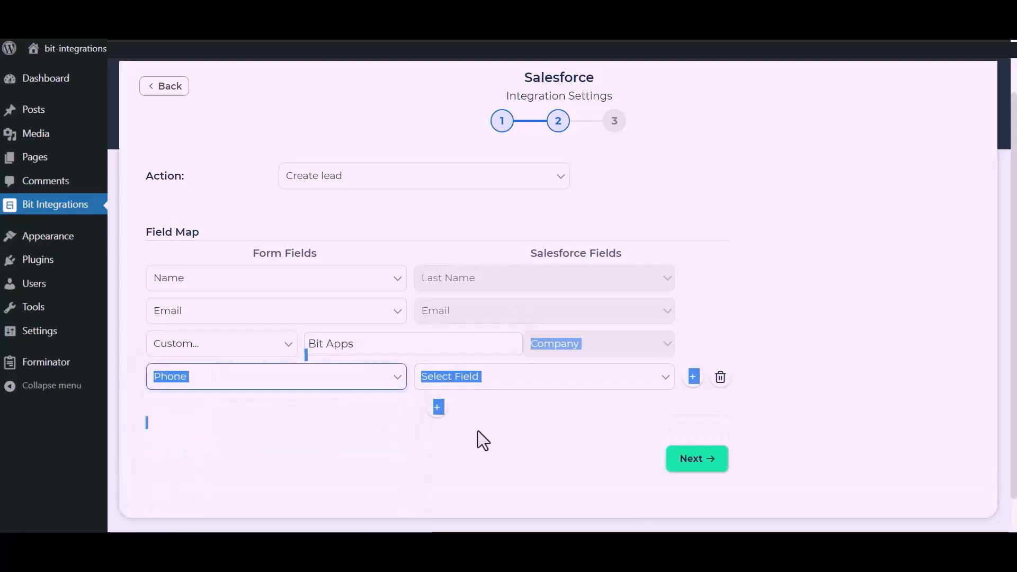
left_click(551, 378)
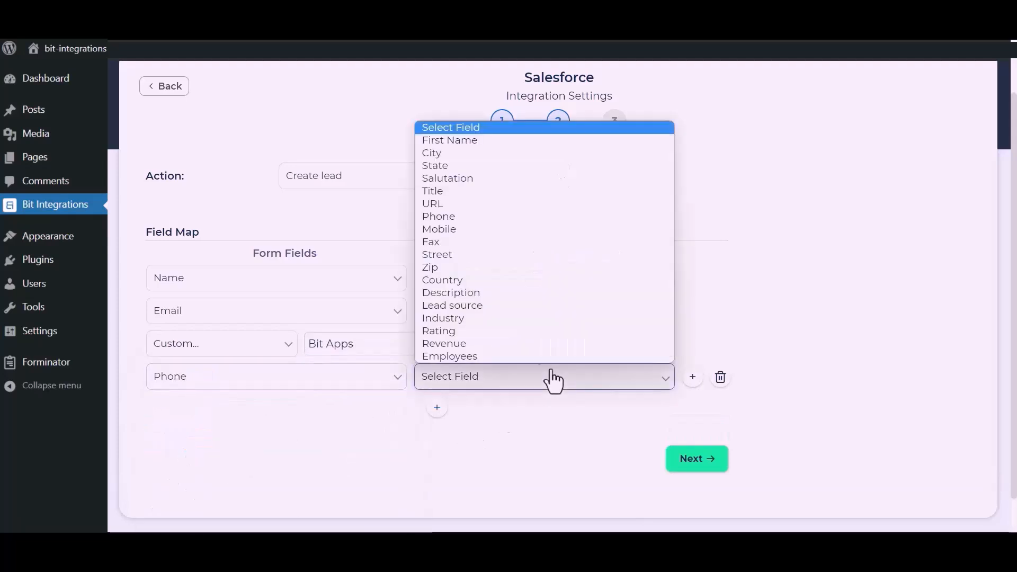
left_click(453, 220)
left_click(703, 467)
left_click(565, 233)
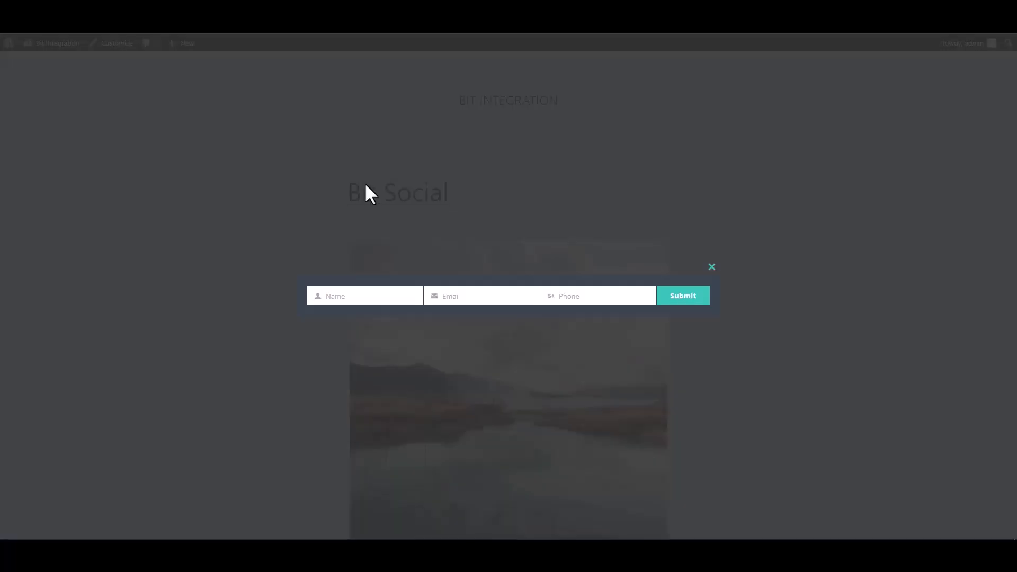
Step: Fill in the website's opt-in form with the name "Bit Integrations" and the contact's e-mail address
left_click(387, 295)
type("Bit Integrations")
left_click(482, 296)
Step: Enter the contact's phone number in the opt-in form and submit it
left_click(597, 296)
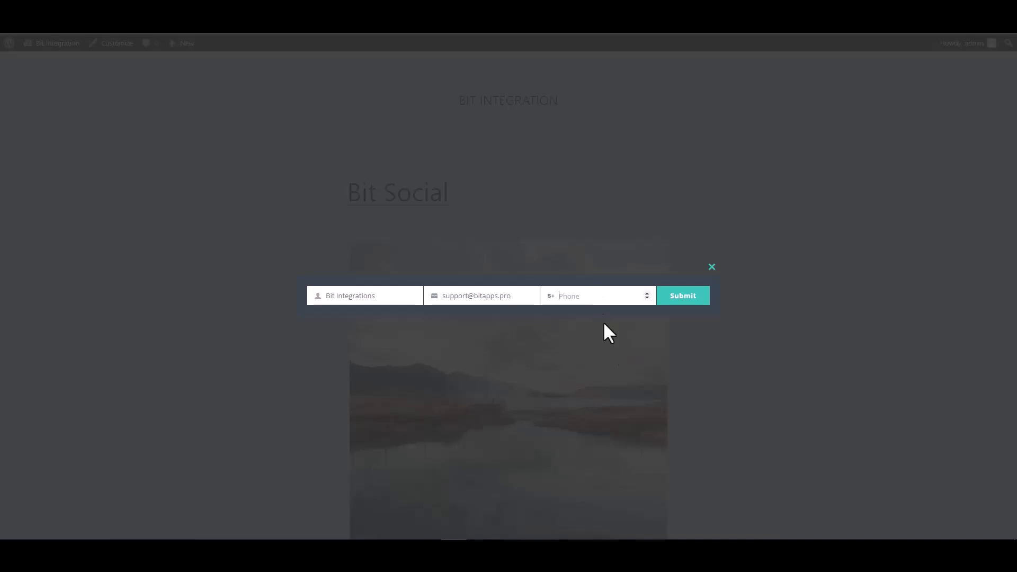
type("444555666")
left_click(688, 307)
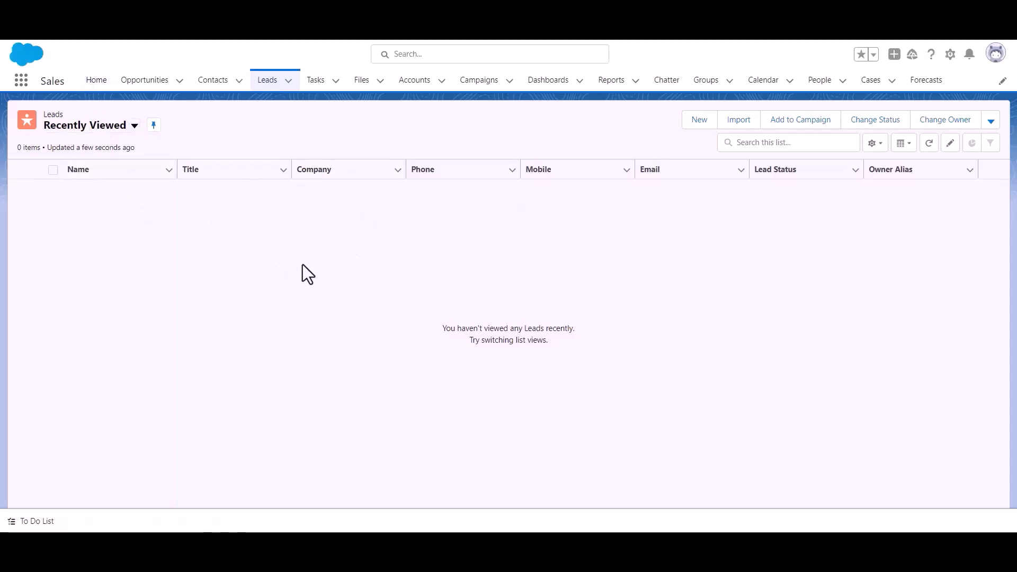
Step: Reload the Leads list in Salesforce to check for the submitted form entry
left_click(273, 91)
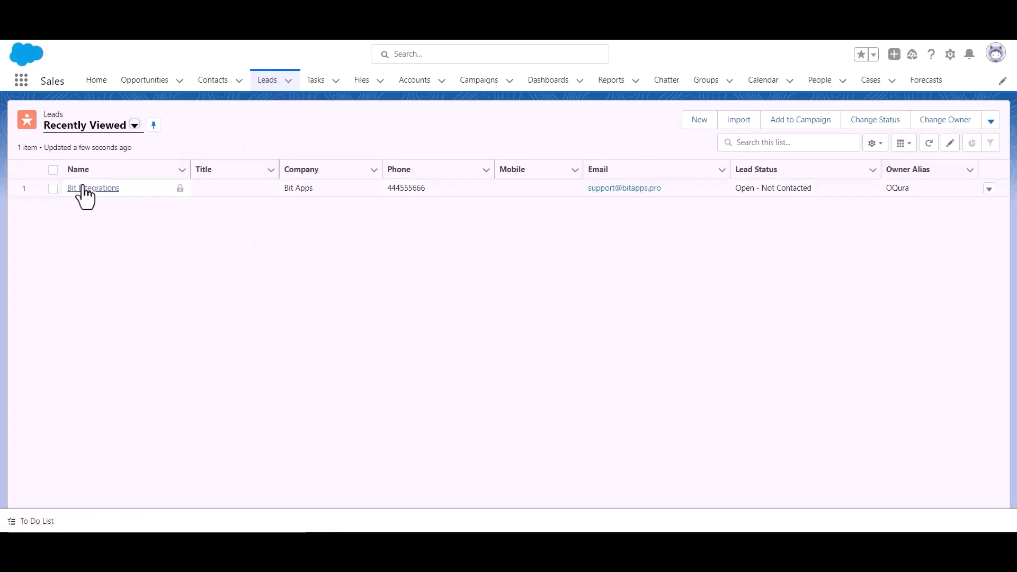